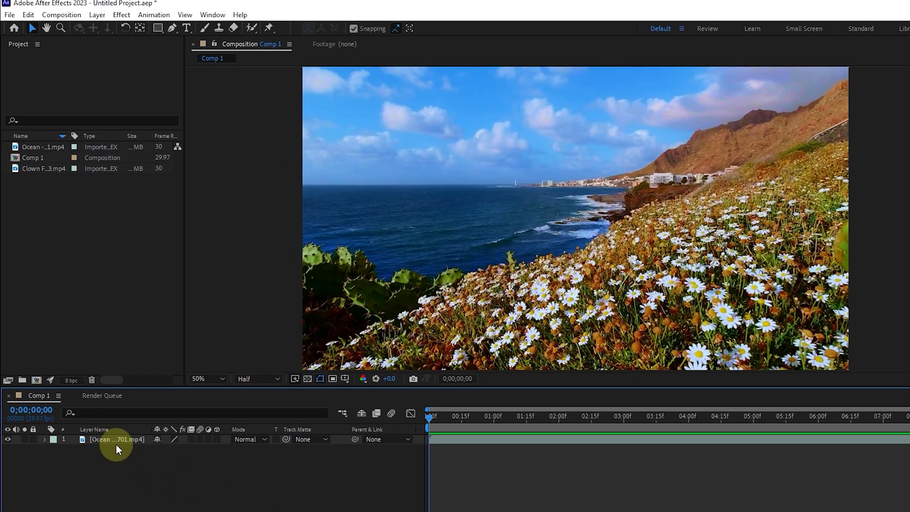
pyautogui.click(116, 440)
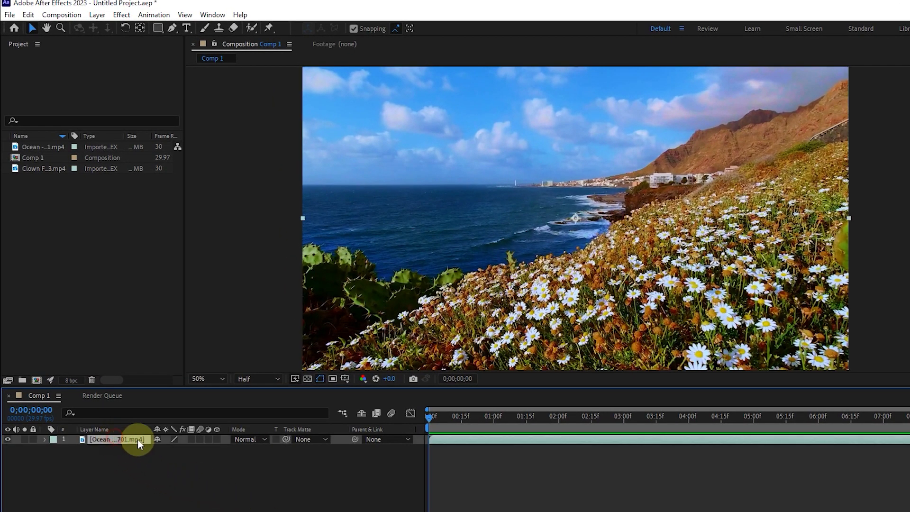
pyautogui.click(130, 466)
pyautogui.moveTo(157, 28); pyautogui.dragTo(204, 50)
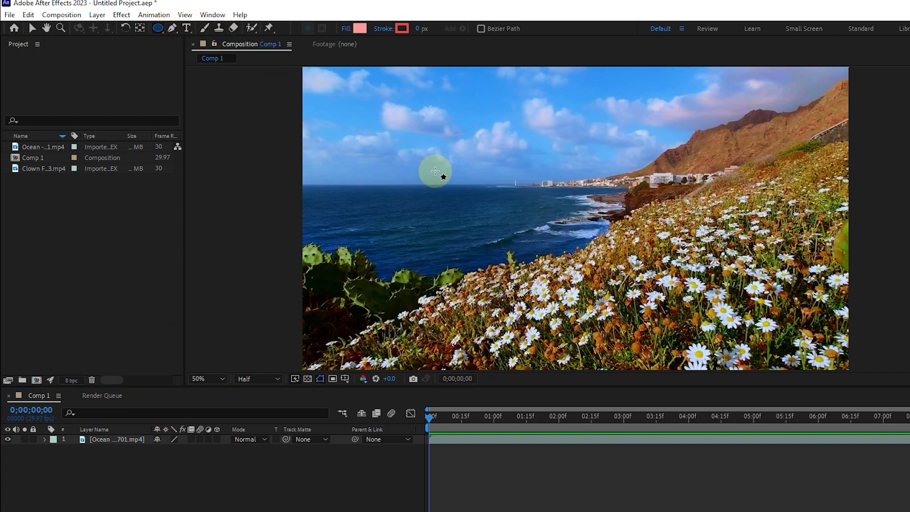
pyautogui.moveTo(437, 175); pyautogui.dragTo(551, 269)
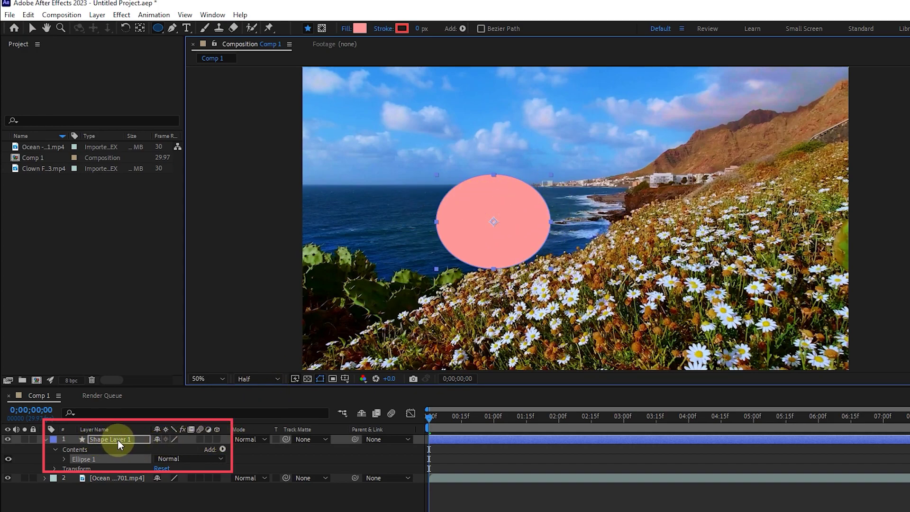
pyautogui.click(45, 440)
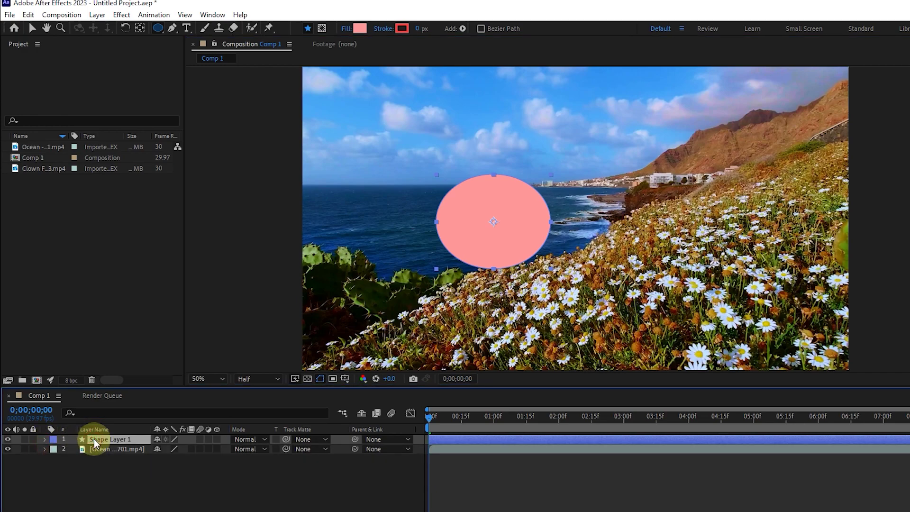
pyautogui.press('Delete')
# - Draw an ellipse mask on the Ocean layer, reshape it into a centred circle, and scrub the timeline
pyautogui.click(124, 439)
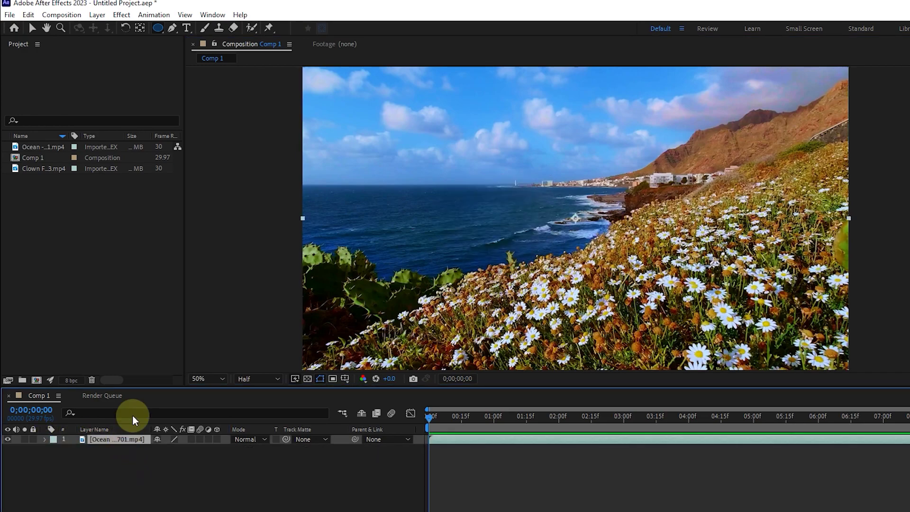
pyautogui.click(159, 27)
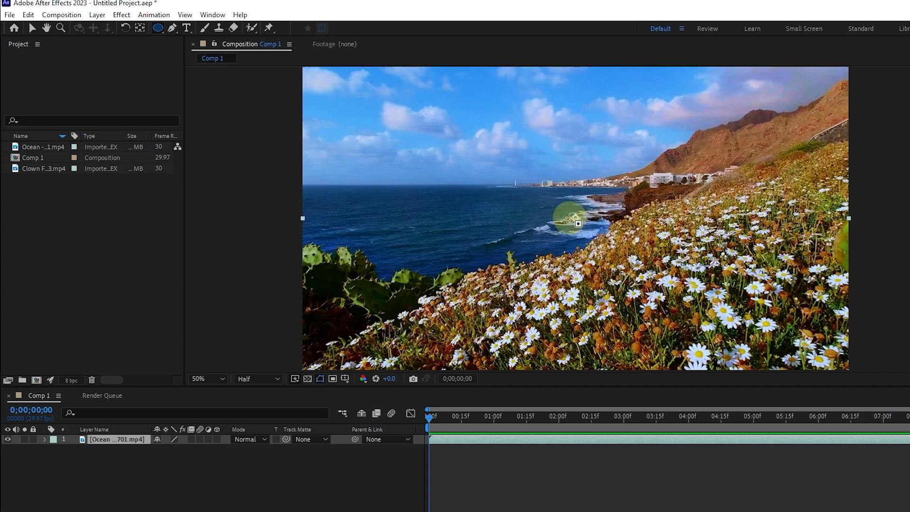
pyautogui.moveTo(571, 214); pyautogui.dragTo(737, 345)
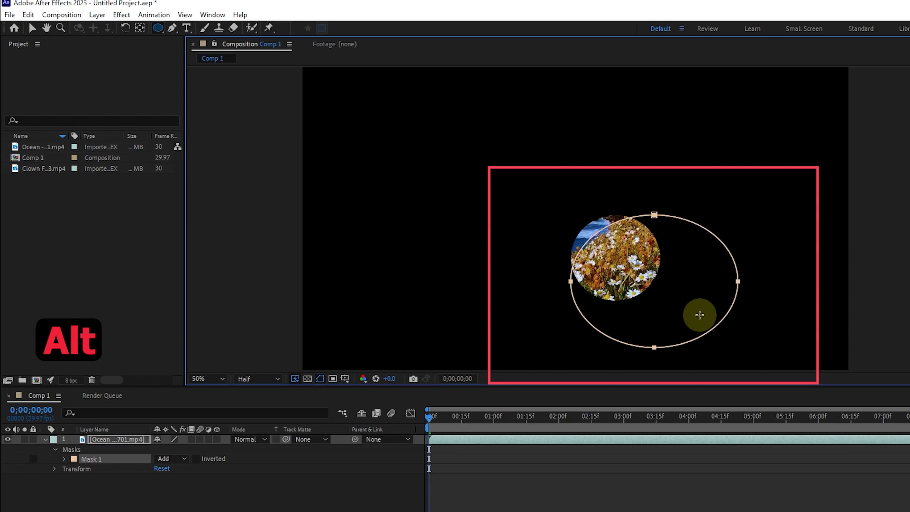
pyautogui.moveTo(700, 315)
pyautogui.mouseDown()
pyautogui.moveTo(627, 258)
pyautogui.moveTo(688, 323)
pyautogui.mouseUp()
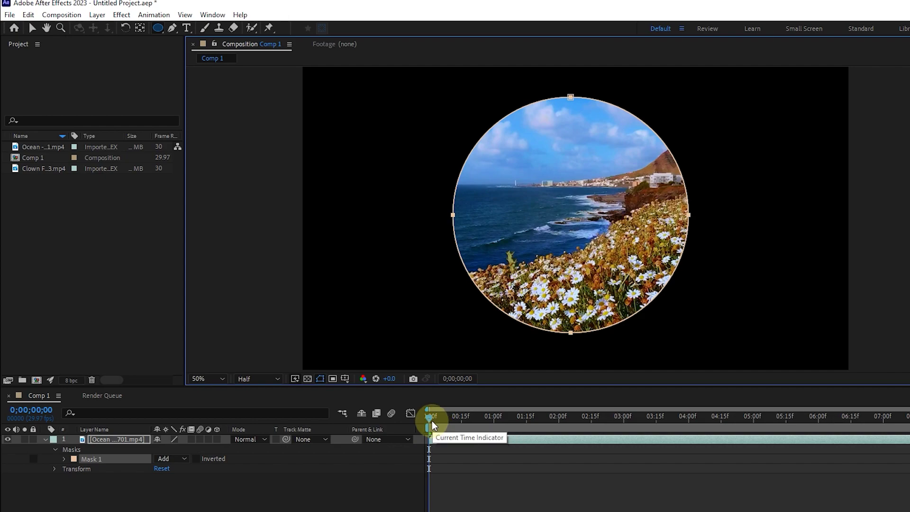
pyautogui.moveTo(432, 425); pyautogui.dragTo(358, 435)
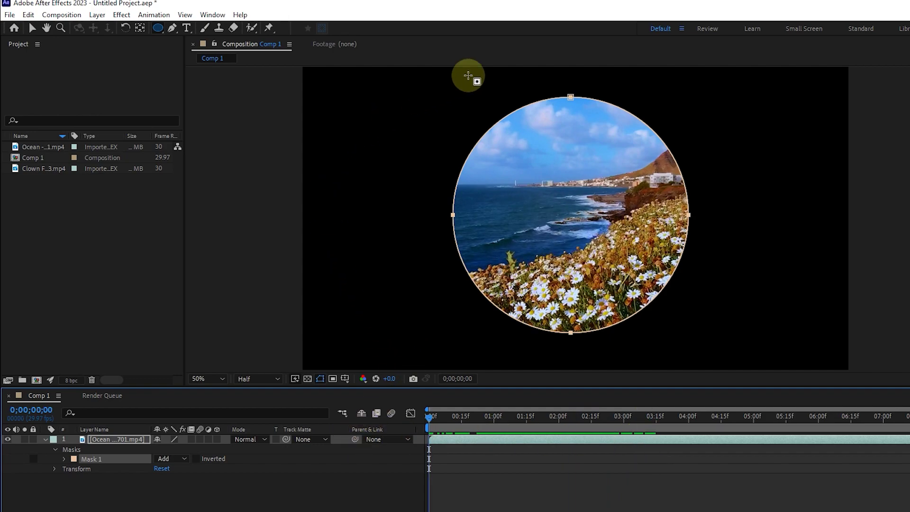
# - Drag Mask 1 left, then drag the whole Ocean layer left in the frame
pyautogui.click(97, 459)
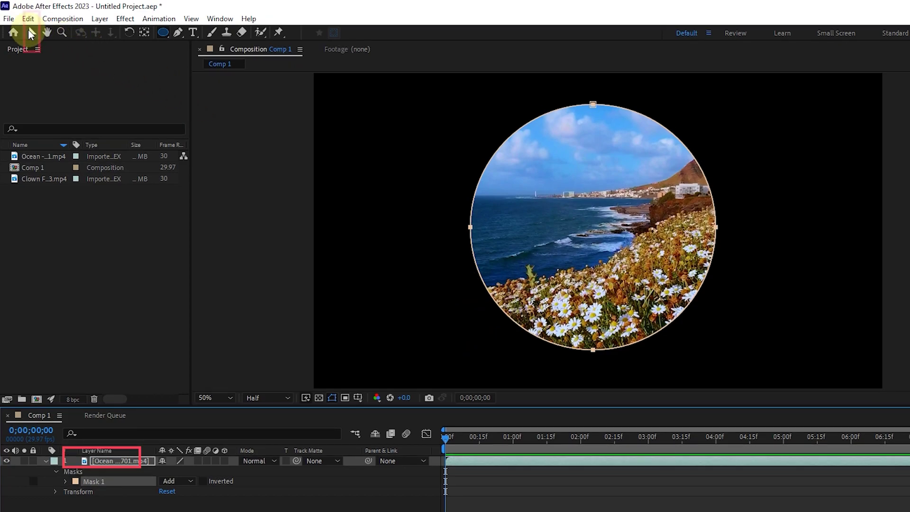
pyautogui.click(32, 32)
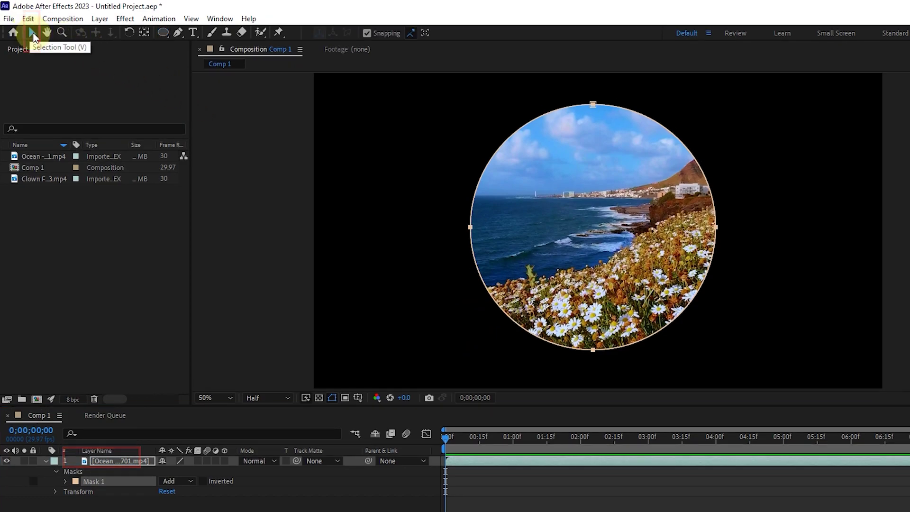
pyautogui.moveTo(526, 334); pyautogui.dragTo(490, 315)
pyautogui.click(124, 458)
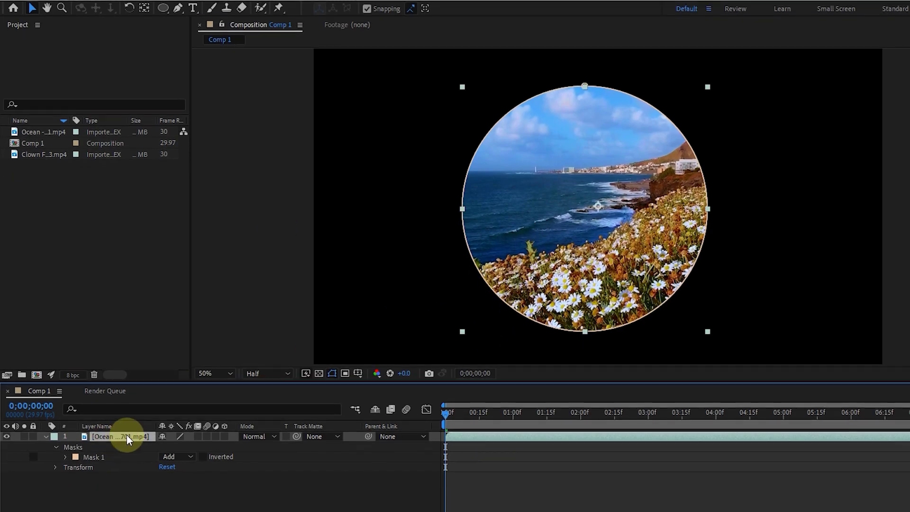
pyautogui.moveTo(575, 237); pyautogui.dragTo(499, 241)
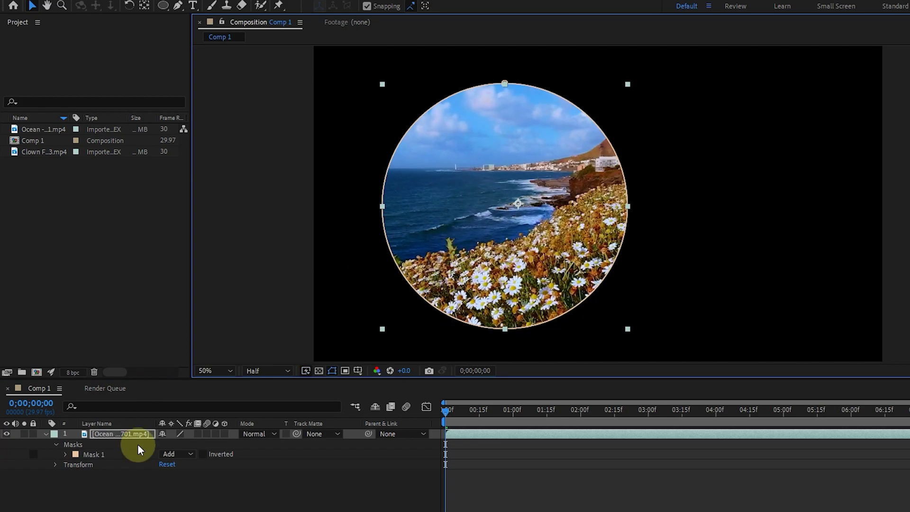
# - Switch Mask 1's mode to None and then back to Add
pyautogui.click(178, 454)
pyautogui.click(176, 458)
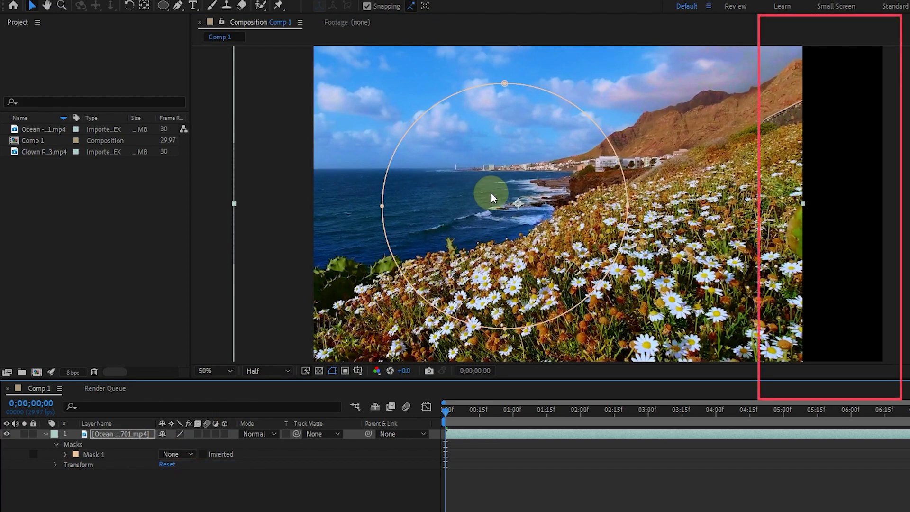
pyautogui.click(177, 454)
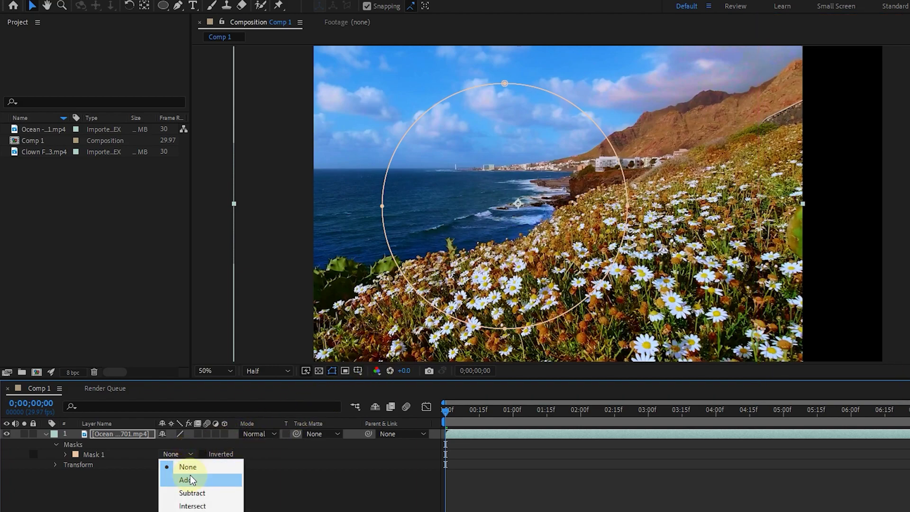
pyautogui.click(179, 480)
# - Undo the layer move to recentre the clip, then scale it into a smaller ellipse
pyautogui.hotkey('ctrl', 'z')
pyautogui.hotkey('ctrl', 'z')
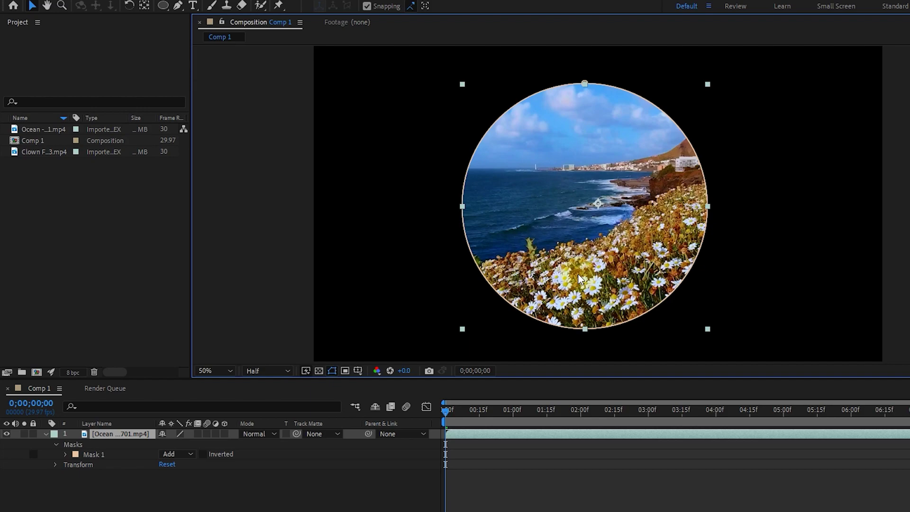
pyautogui.click(121, 433)
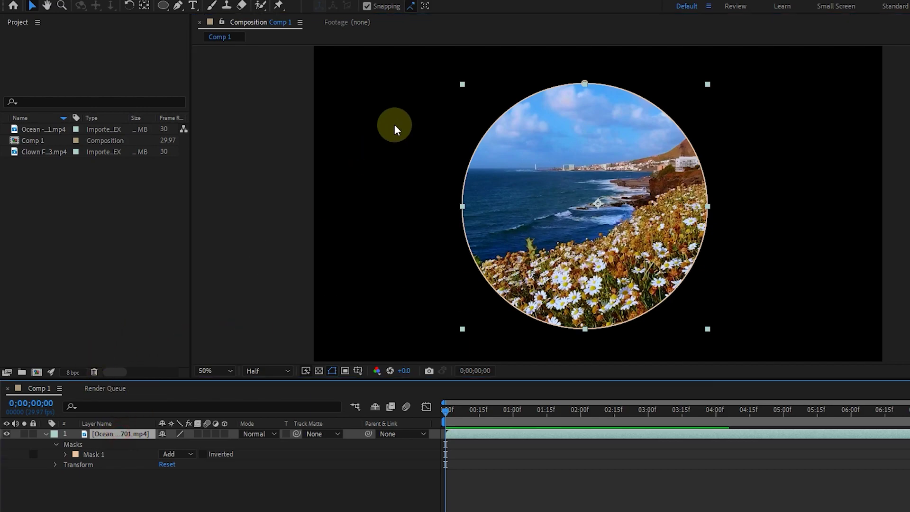
pyautogui.moveTo(470, 88); pyautogui.dragTo(458, 133)
# - Undo the scaling, then try dragging a Mask 1 vertex and stretching it wide before undoing
pyautogui.hotkey('ctrl', 'z')
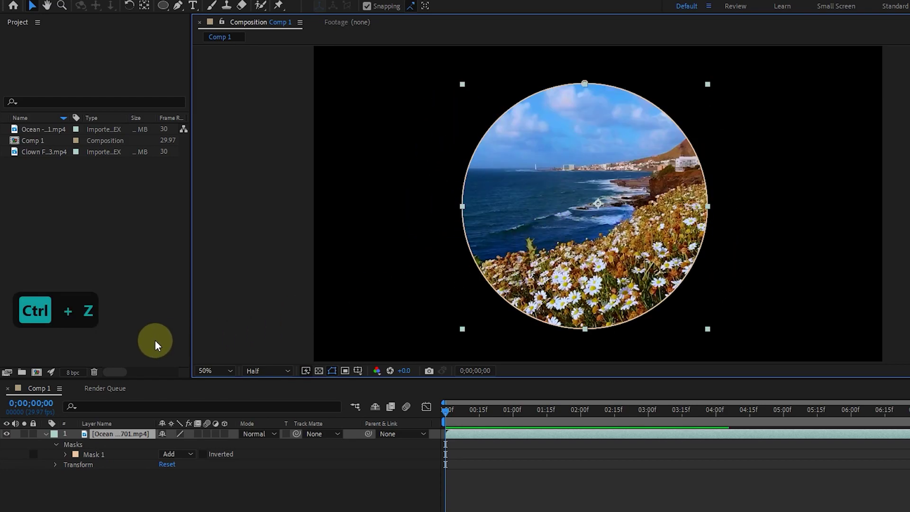
pyautogui.click(106, 455)
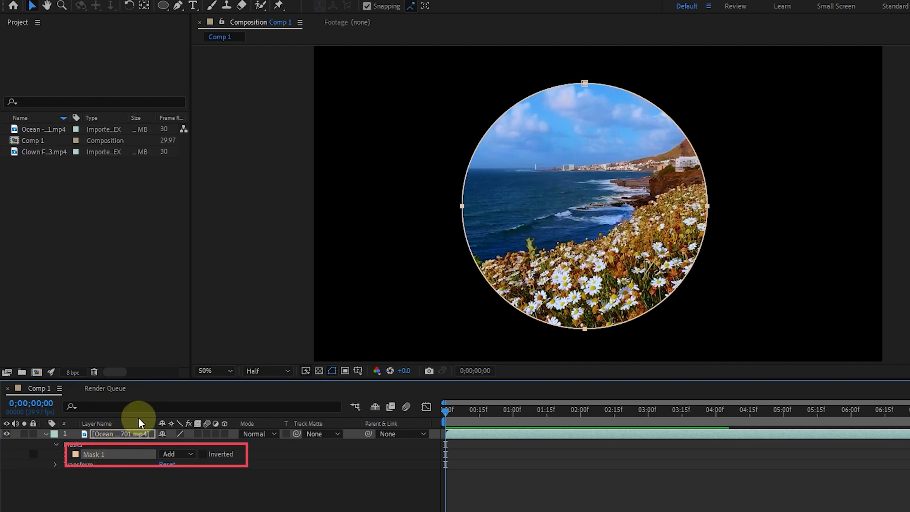
pyautogui.click(463, 207)
pyautogui.moveTo(462, 207)
pyautogui.mouseDown()
pyautogui.moveTo(352, 213)
pyautogui.moveTo(562, 223)
pyautogui.moveTo(441, 212)
pyautogui.moveTo(469, 212)
pyautogui.mouseUp()
pyautogui.doubleClick(422, 209)
pyautogui.moveTo(669, 210); pyautogui.dragTo(810, 213)
pyautogui.hotkey('ctrl', 'z')
pyautogui.hotkey('ctrl', 'z')
pyautogui.hotkey('ctrl', 'z')
pyautogui.hotkey('ctrl', 'z')
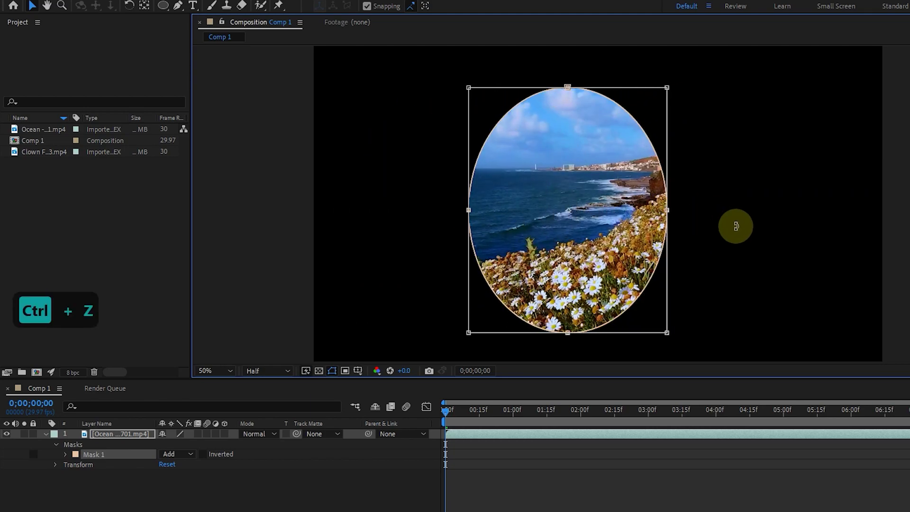
pyautogui.hotkey('ctrl', 'z')
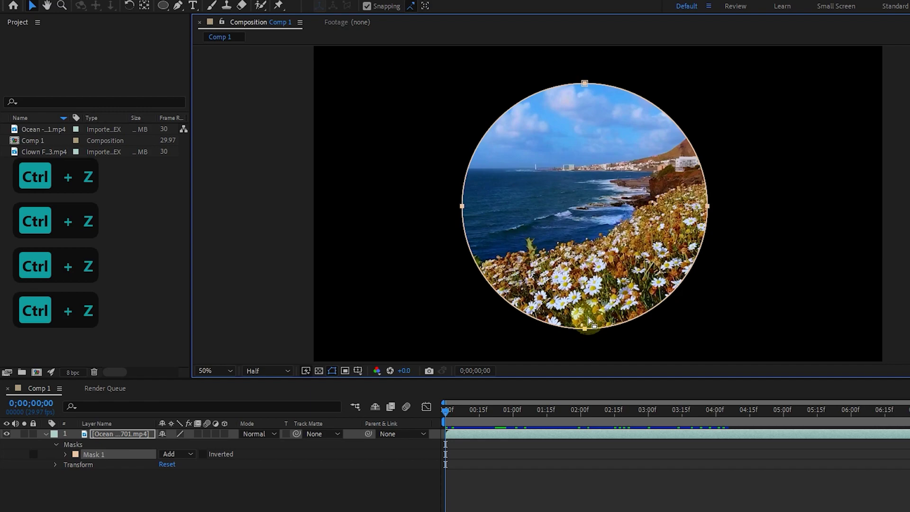
# - Try resizing the mask with Free Transform from a corner, then undo to keep the circle
pyautogui.doubleClick(585, 328)
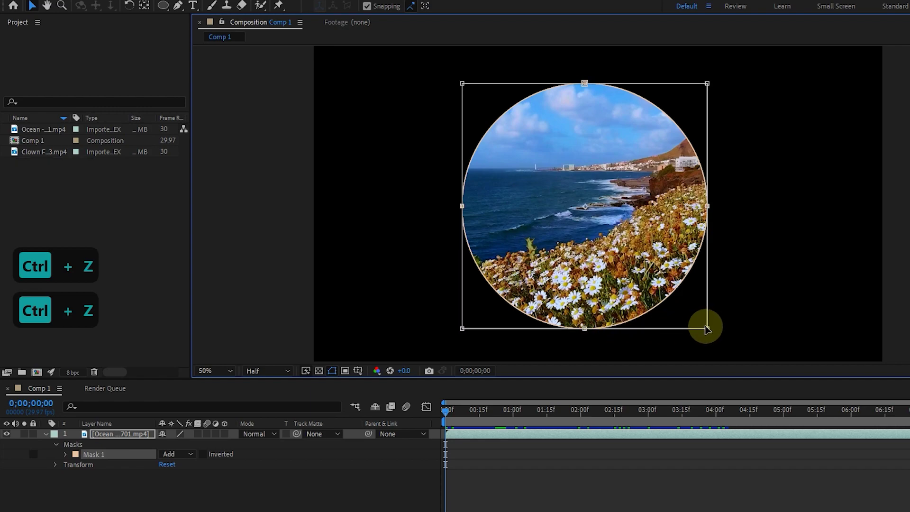
pyautogui.moveTo(701, 331)
pyautogui.mouseDown()
pyautogui.moveTo(630, 234)
pyautogui.moveTo(728, 366)
pyautogui.moveTo(650, 250)
pyautogui.moveTo(721, 337)
pyautogui.moveTo(681, 331)
pyautogui.moveTo(722, 325)
pyautogui.moveTo(723, 340)
pyautogui.moveTo(686, 302)
pyautogui.moveTo(707, 321)
pyautogui.mouseUp()
pyautogui.hotkey('ctrl', 'z')
pyautogui.hotkey('ctrl', 'z')
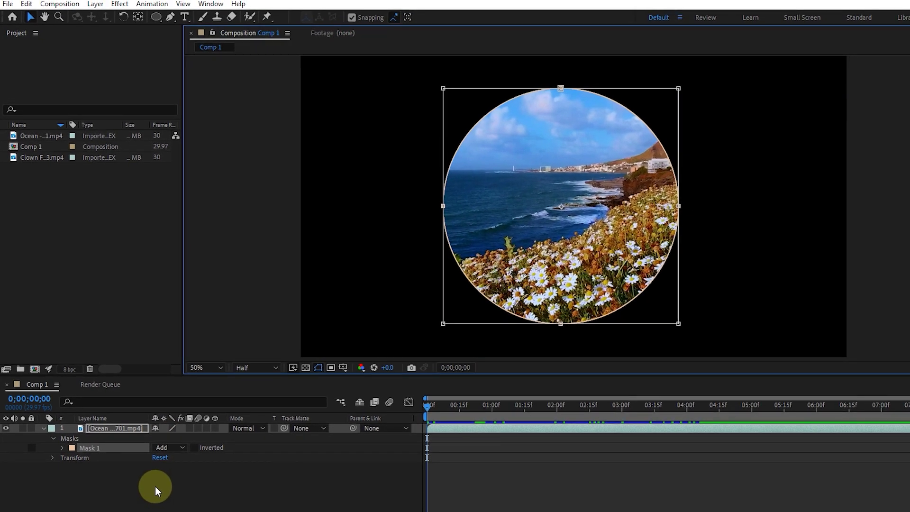
pyautogui.press('q')
pyautogui.click(113, 429)
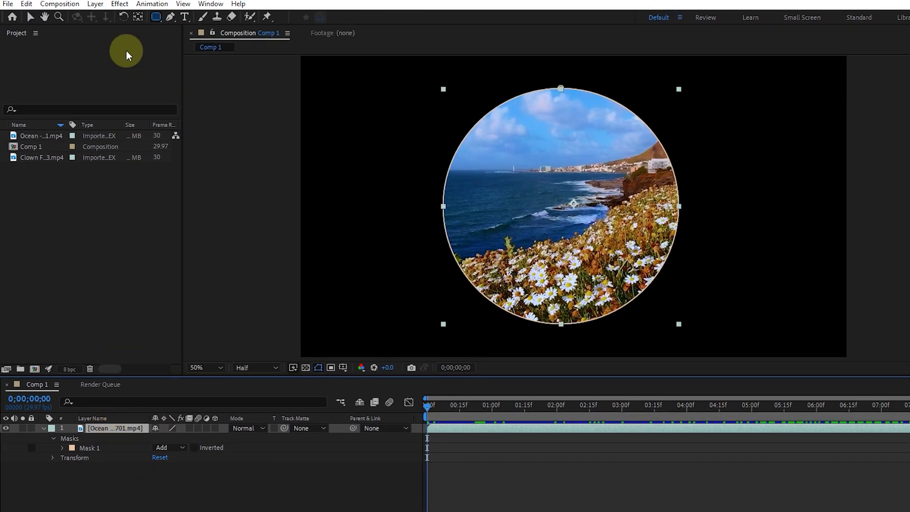
pyautogui.click(157, 17)
pyautogui.click(195, 32)
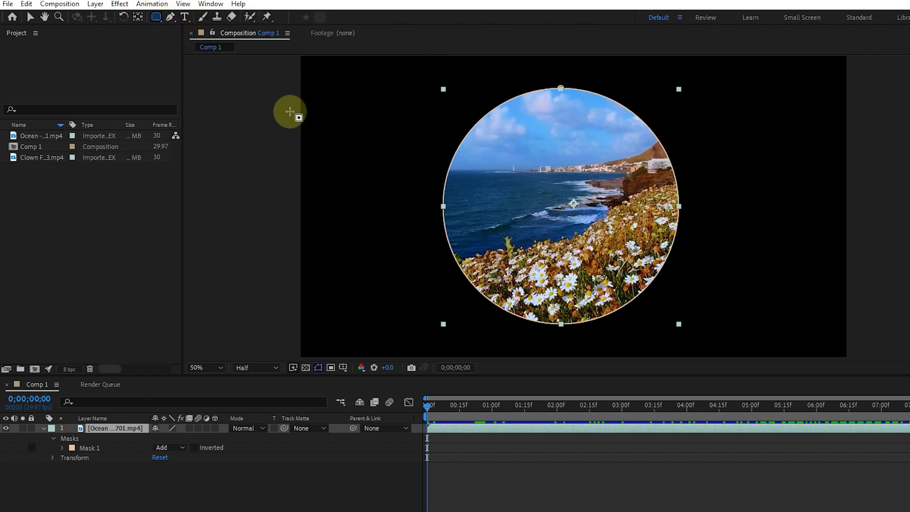
pyautogui.moveTo(314, 106); pyautogui.dragTo(418, 258)
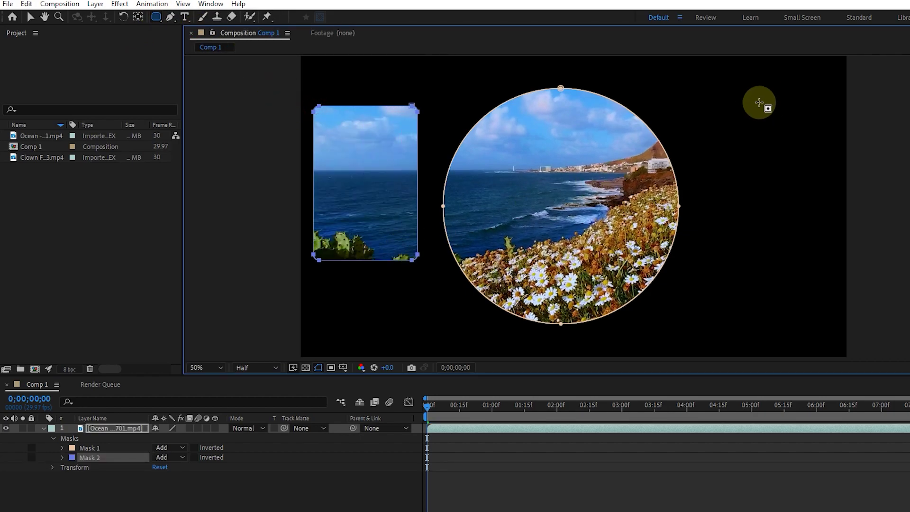
pyautogui.moveTo(768, 109); pyautogui.dragTo(698, 160)
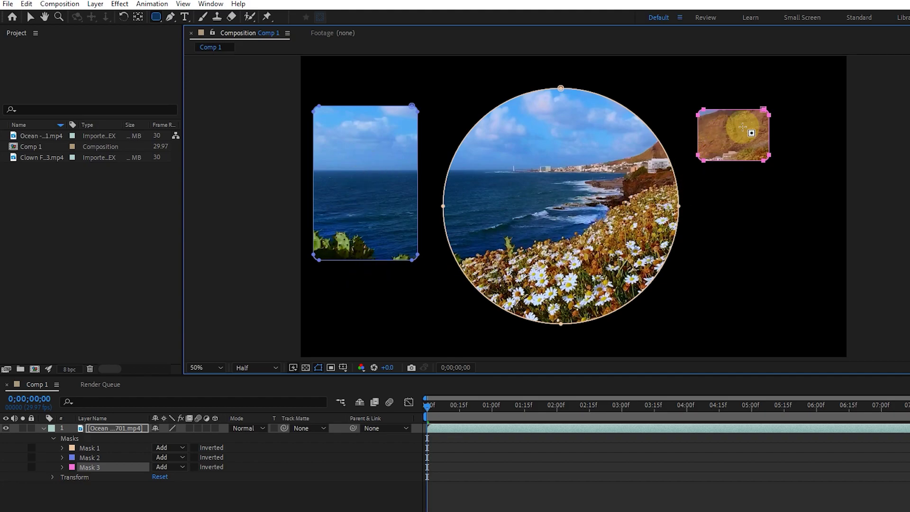
pyautogui.moveTo(448, 407); pyautogui.dragTo(422, 413)
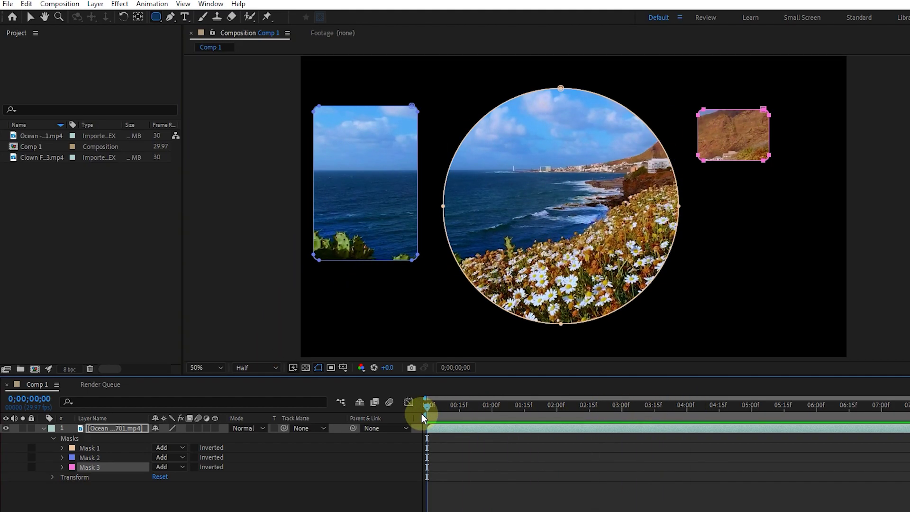
pyautogui.hotkey('ctrl', 'z')
pyautogui.hotkey('ctrl', 'z')
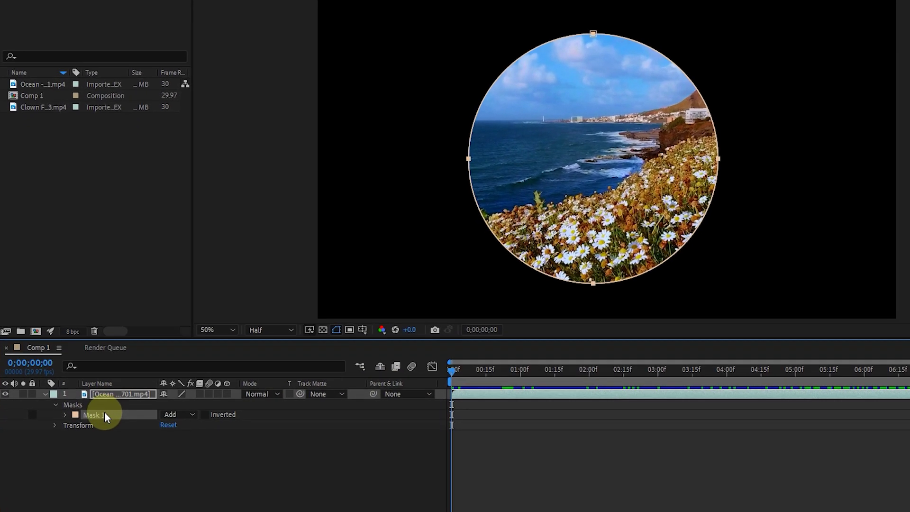
# - Toggle Mask 1's Inverted on and off, then try None mode and return to Add
pyautogui.click(209, 402)
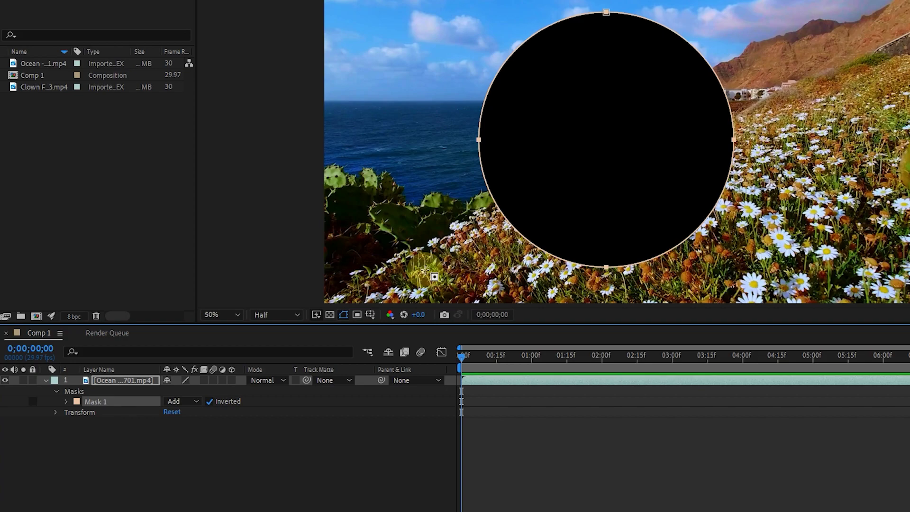
pyautogui.click(210, 402)
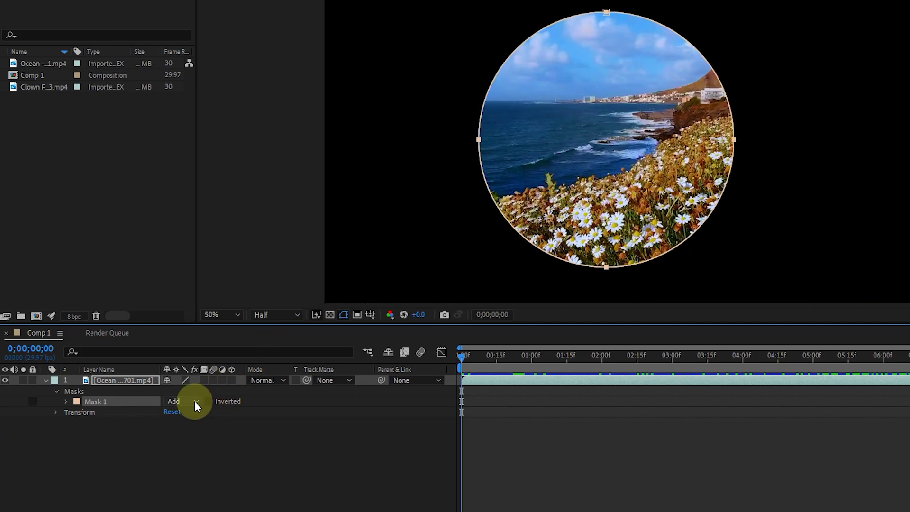
pyautogui.click(192, 404)
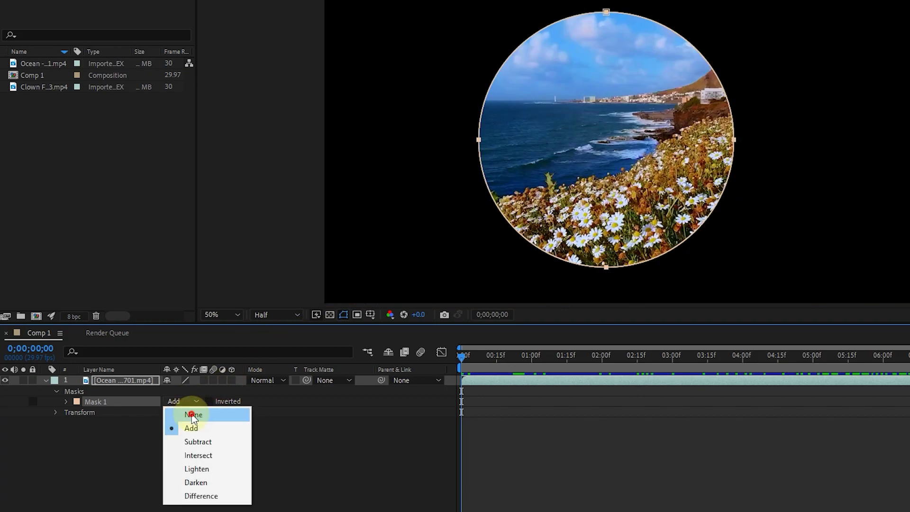
pyautogui.click(193, 416)
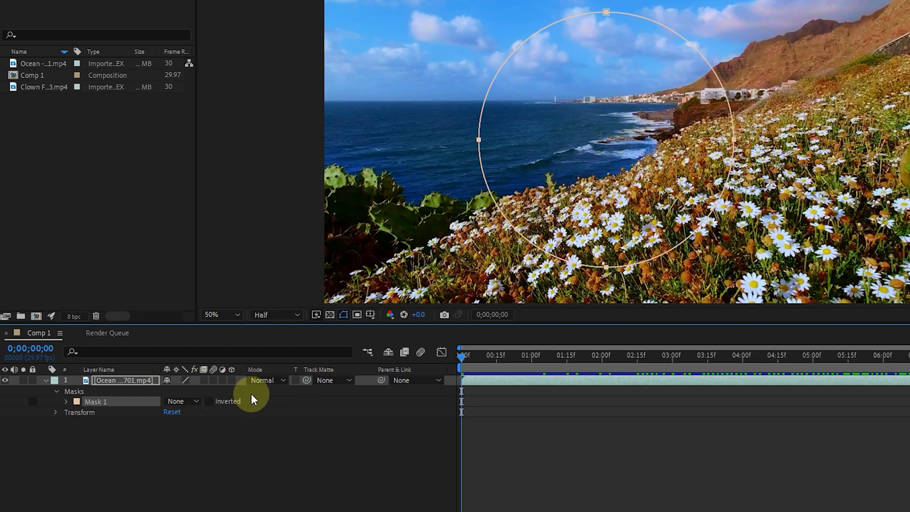
pyautogui.click(177, 402)
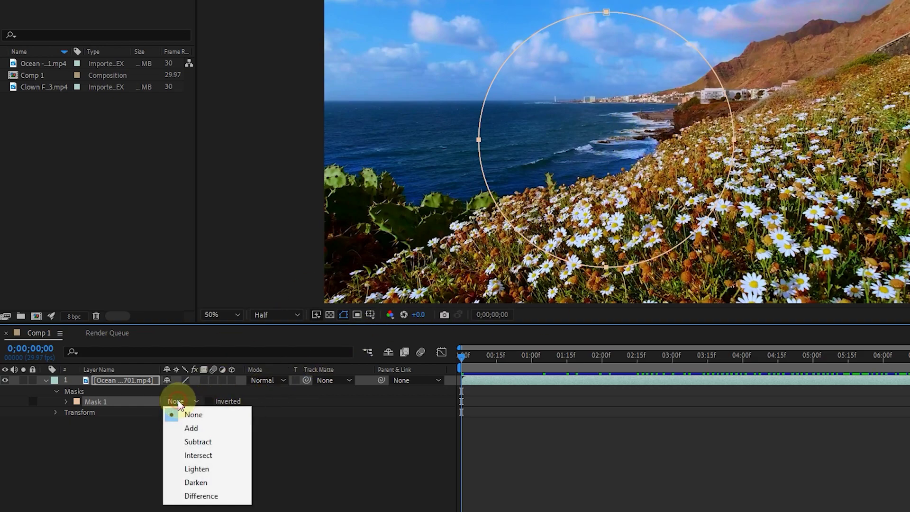
pyautogui.click(192, 428)
# - Try Subtract, Intersect, Lighten and Darken modes on Mask 1, then set it back to Add
pyautogui.click(185, 405)
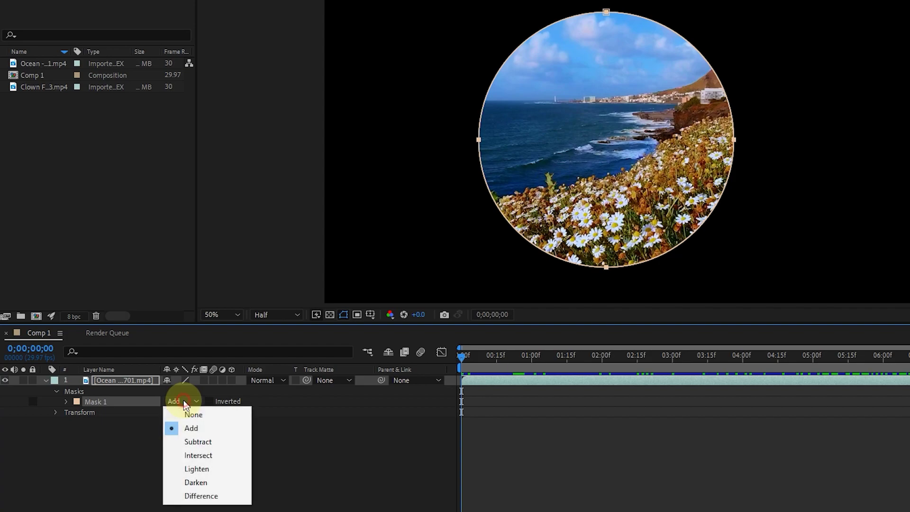
pyautogui.click(198, 440)
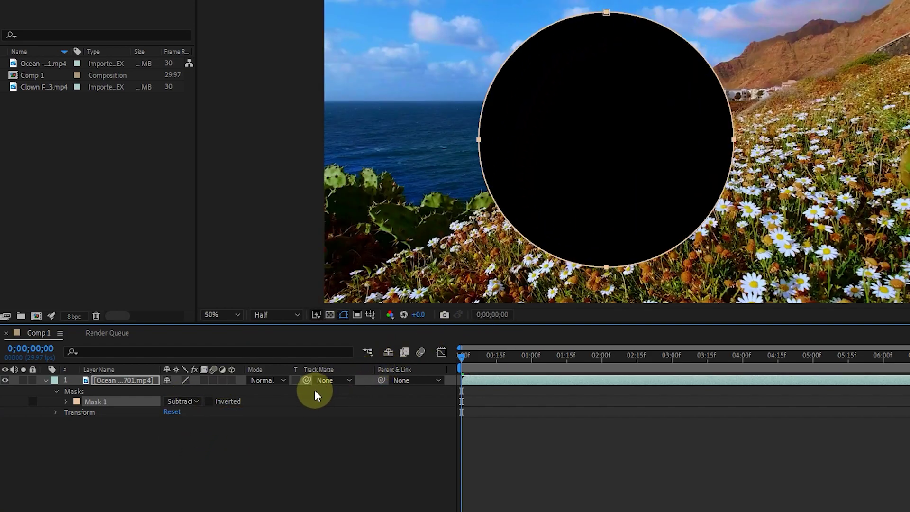
pyautogui.click(179, 401)
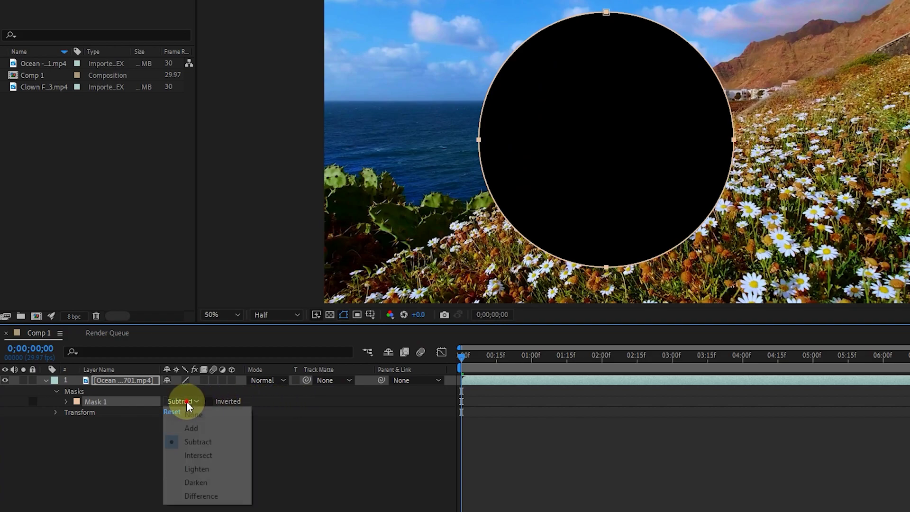
pyautogui.click(202, 454)
pyautogui.click(192, 401)
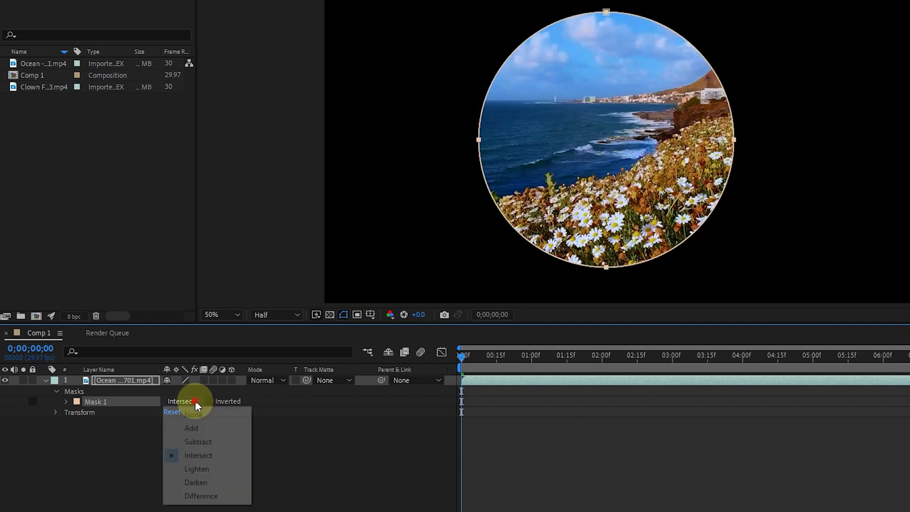
pyautogui.click(206, 468)
pyautogui.click(188, 401)
pyautogui.click(209, 483)
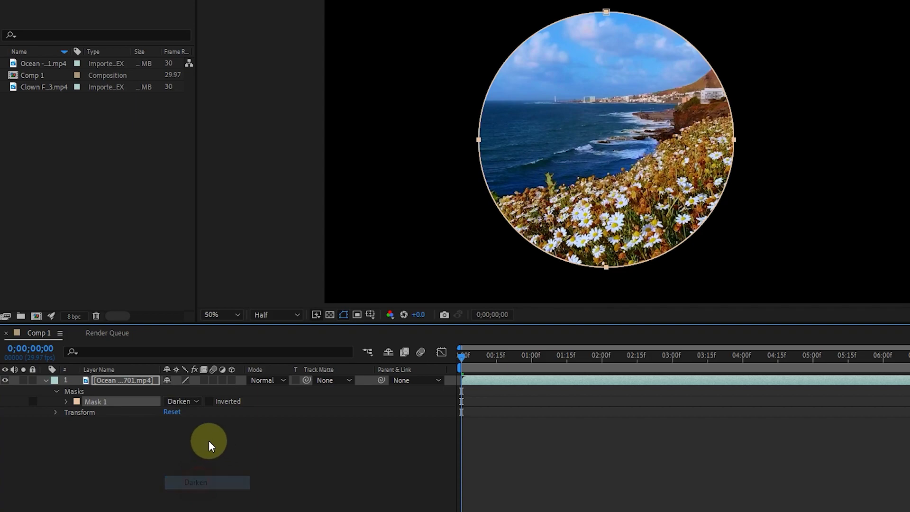
pyautogui.click(192, 401)
pyautogui.click(207, 428)
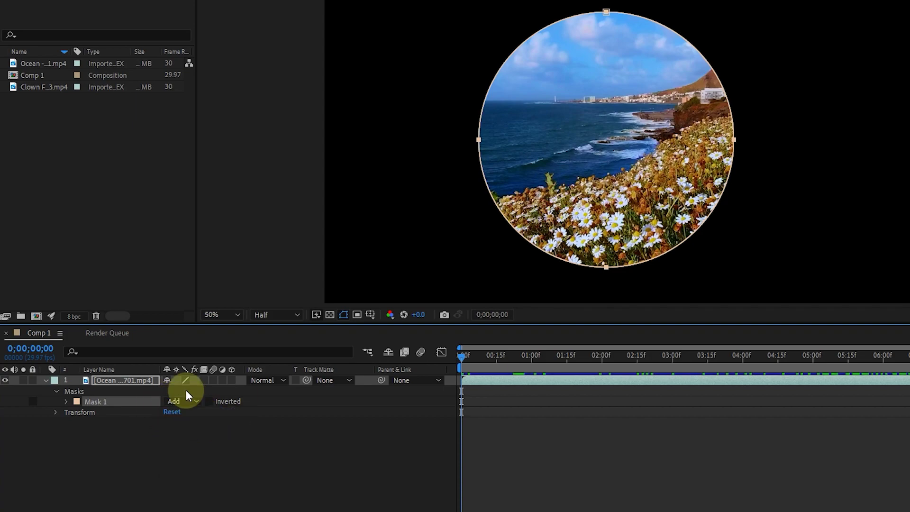
# - Drag the Clown footage from the Project panel into Comp 1 below the Ocean layer
pyautogui.click(39, 66)
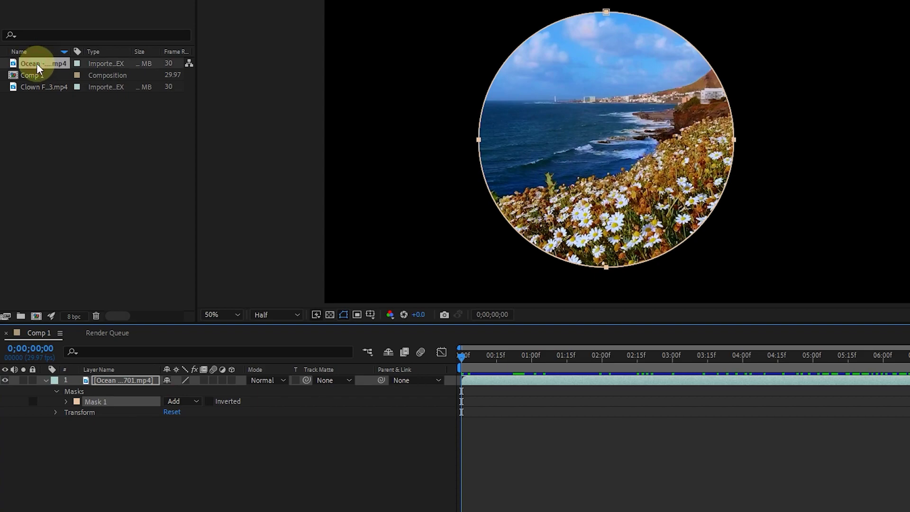
pyautogui.moveTo(36, 86); pyautogui.dragTo(108, 505)
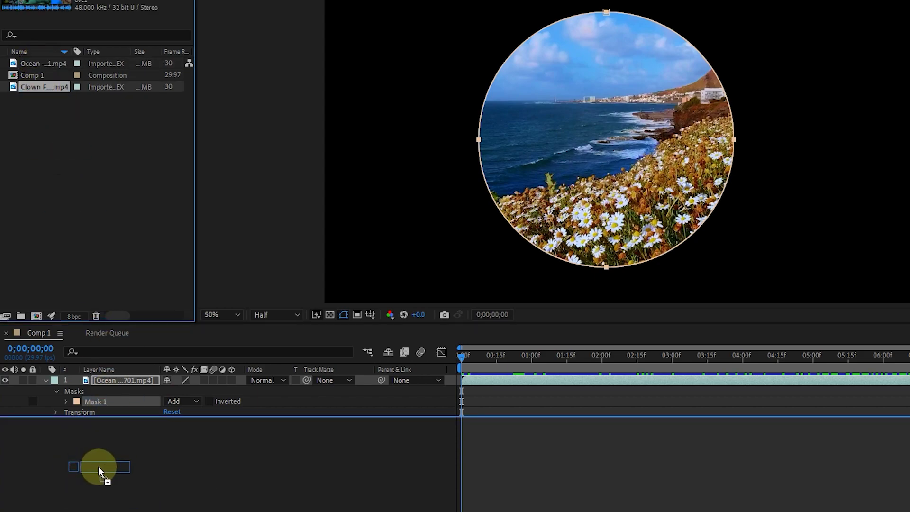
pyautogui.moveTo(98, 468); pyautogui.dragTo(102, 467)
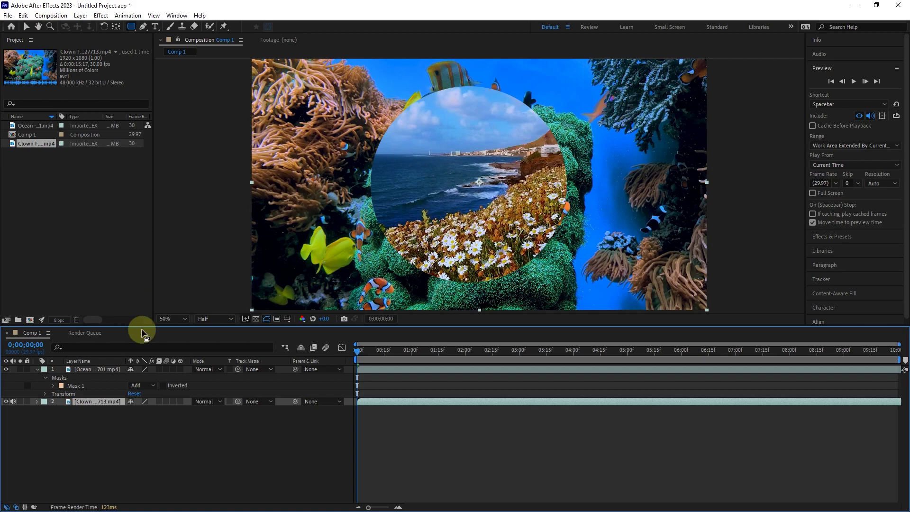
# - Preview the composition, stop playback, and return the playhead to the start
pyautogui.moveTo(364, 356)
pyautogui.mouseDown()
pyautogui.moveTo(407, 354)
pyautogui.moveTo(357, 354)
pyautogui.mouseUp()
pyautogui.click(854, 82)
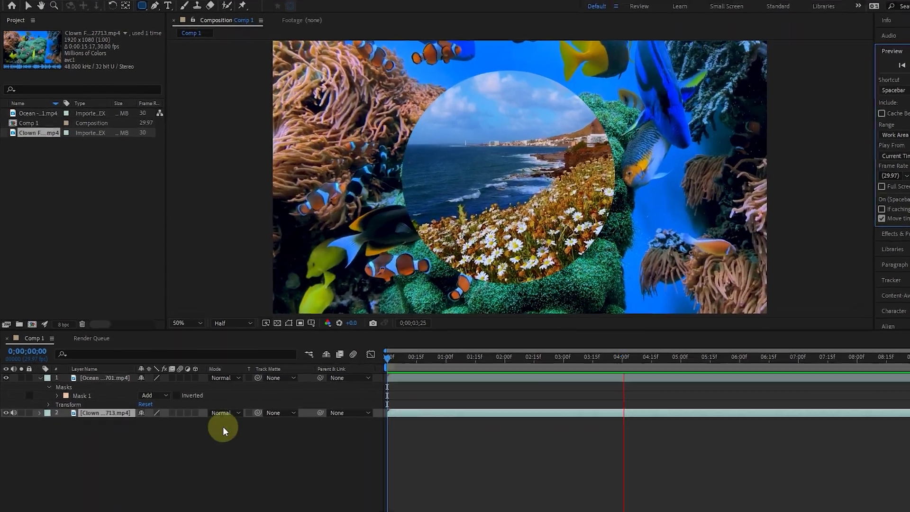
pyautogui.press('space')
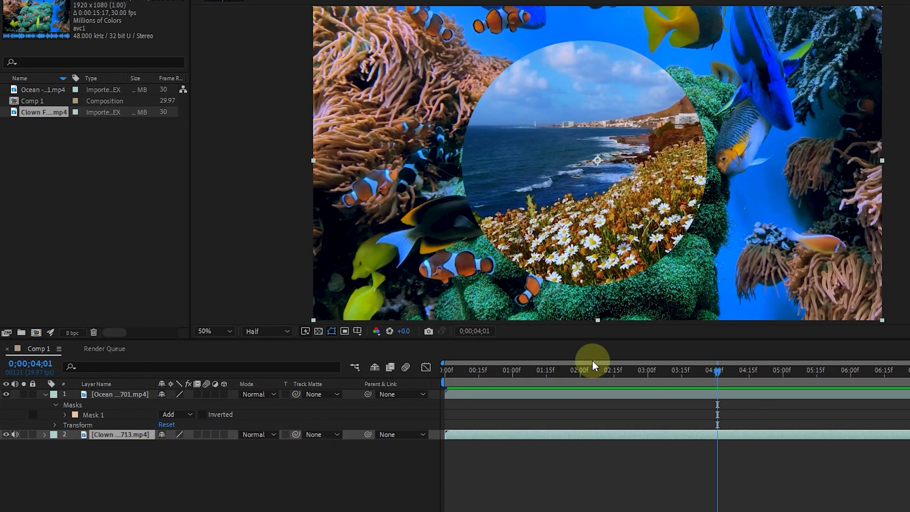
pyautogui.moveTo(590, 371); pyautogui.dragTo(445, 375)
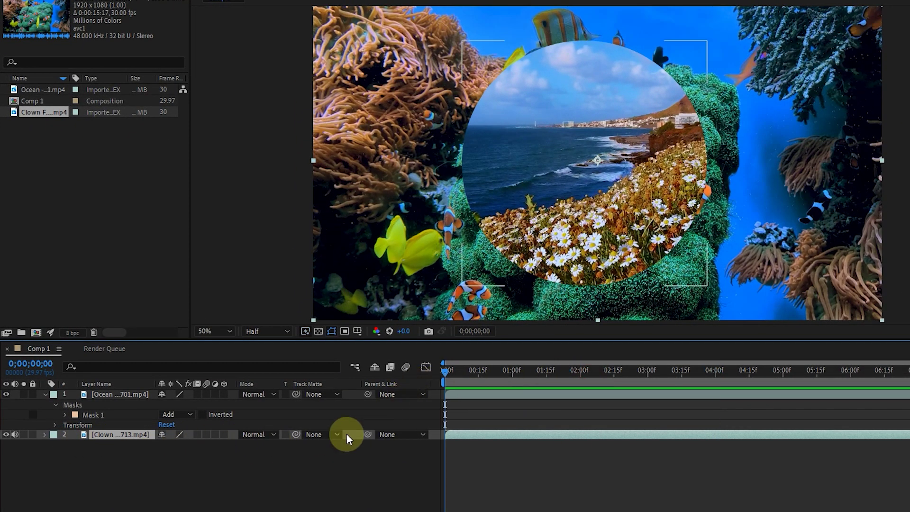
# - Turn on Inverted for Mask 1, briefly toggling it off and back on to compare
pyautogui.click(203, 416)
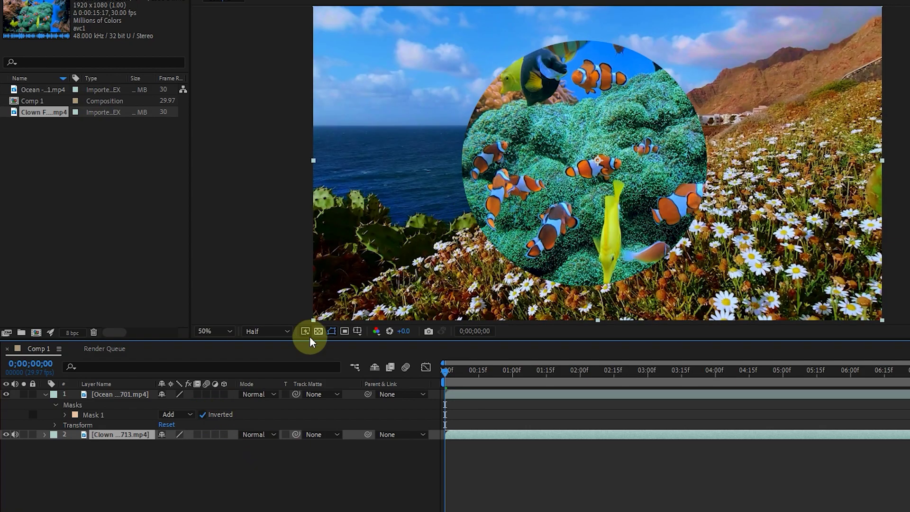
pyautogui.click(202, 415)
pyautogui.click(203, 415)
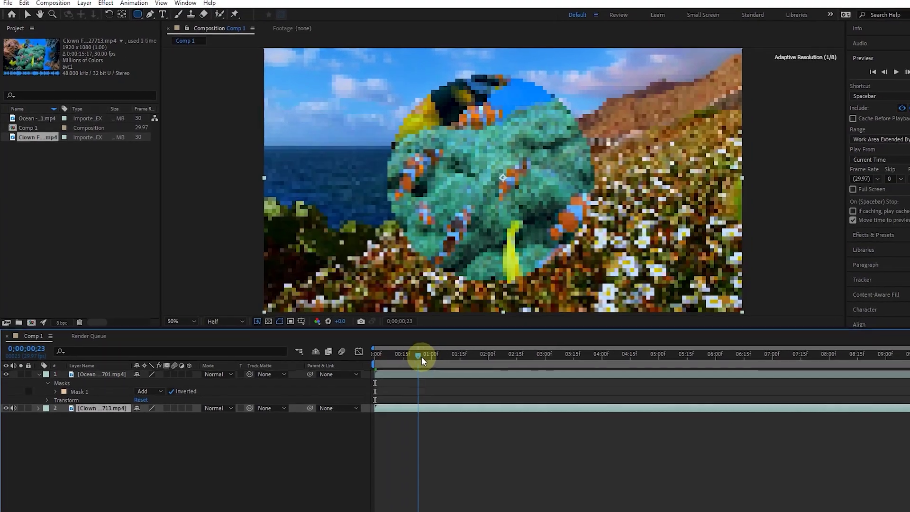
# - Preview the inverted result, return the playhead to frame 0, and select the Ocean layer
pyautogui.click(455, 363)
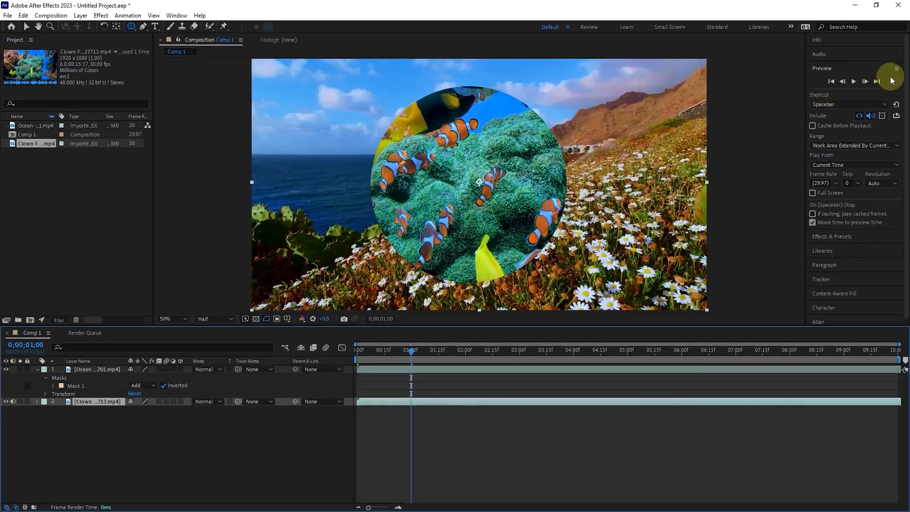
pyautogui.click(855, 81)
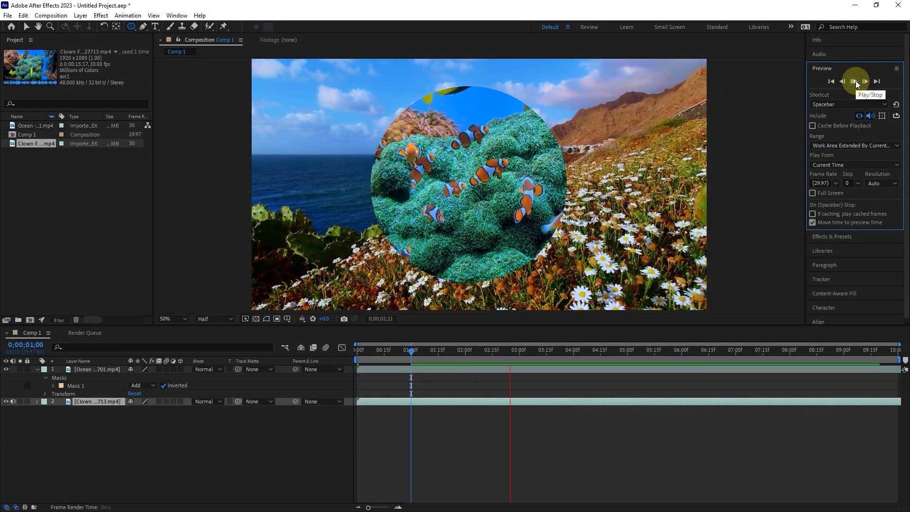
pyautogui.click(855, 82)
pyautogui.moveTo(398, 360); pyautogui.dragTo(350, 361)
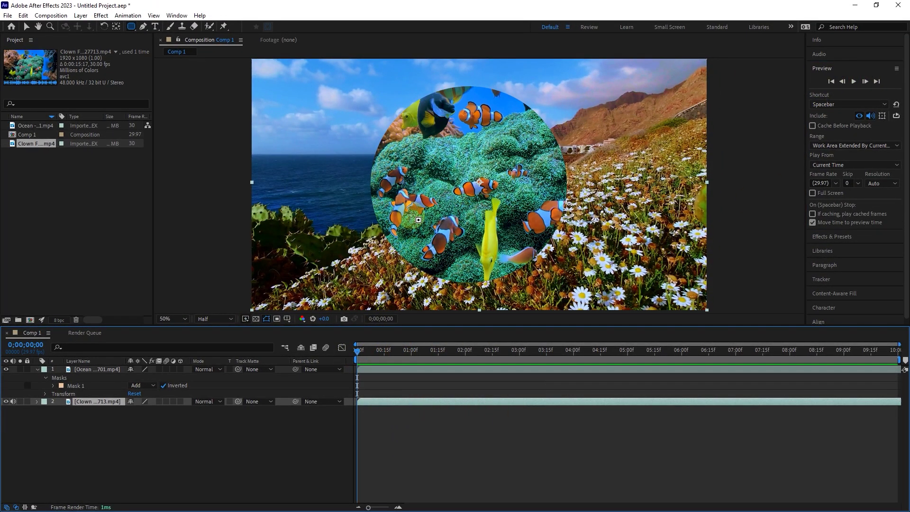
pyautogui.click(94, 369)
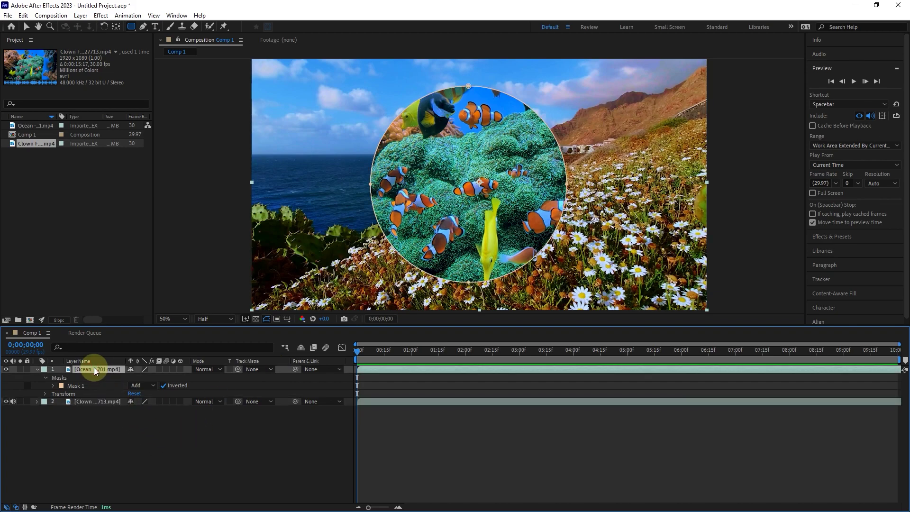
# - Draw a rounded-rectangle mask over the right side of the Ocean layer
pyautogui.click(132, 27)
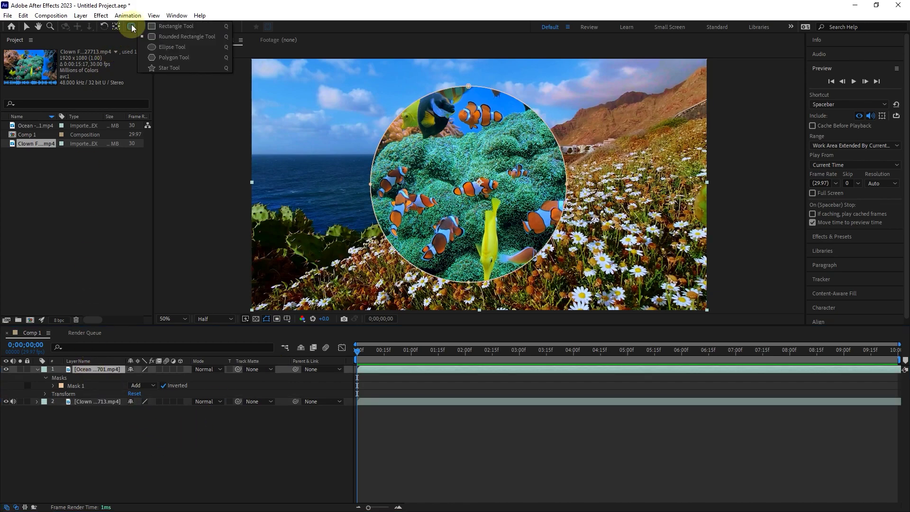
pyautogui.click(177, 36)
pyautogui.moveTo(728, 134); pyautogui.dragTo(506, 246)
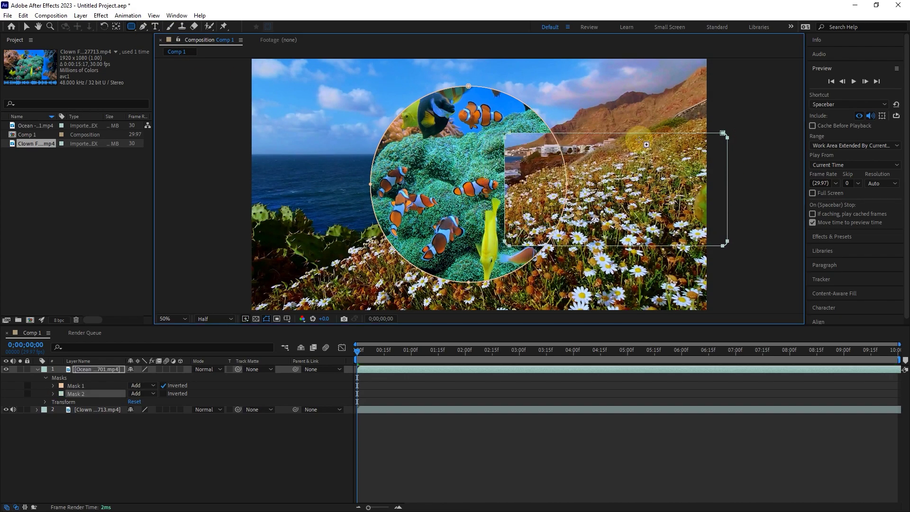
# - Uncheck Mask 1's Inverted, deselect the layer, and move to about two seconds
pyautogui.click(164, 386)
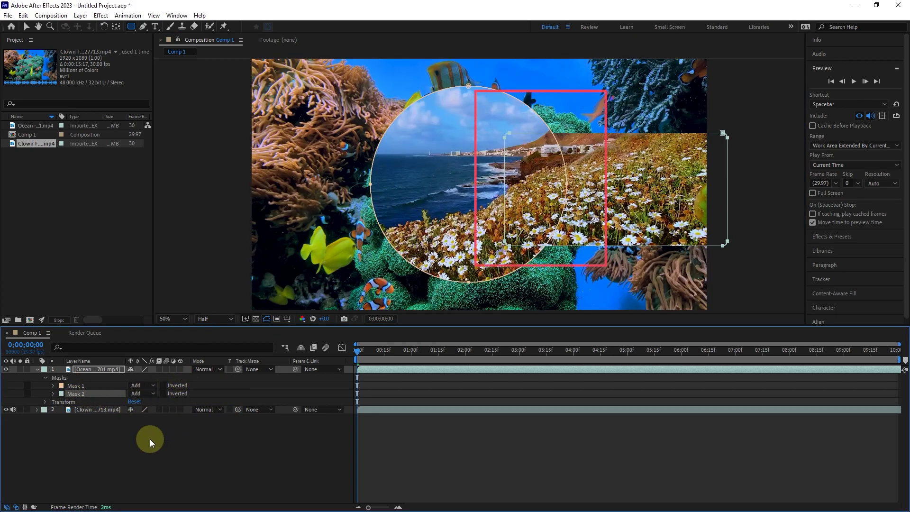
pyautogui.click(197, 431)
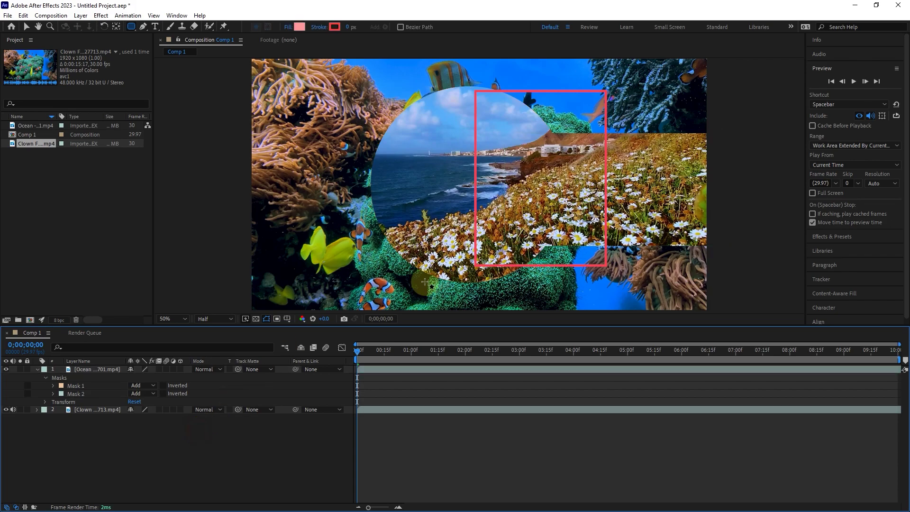
pyautogui.moveTo(365, 355); pyautogui.dragTo(352, 368)
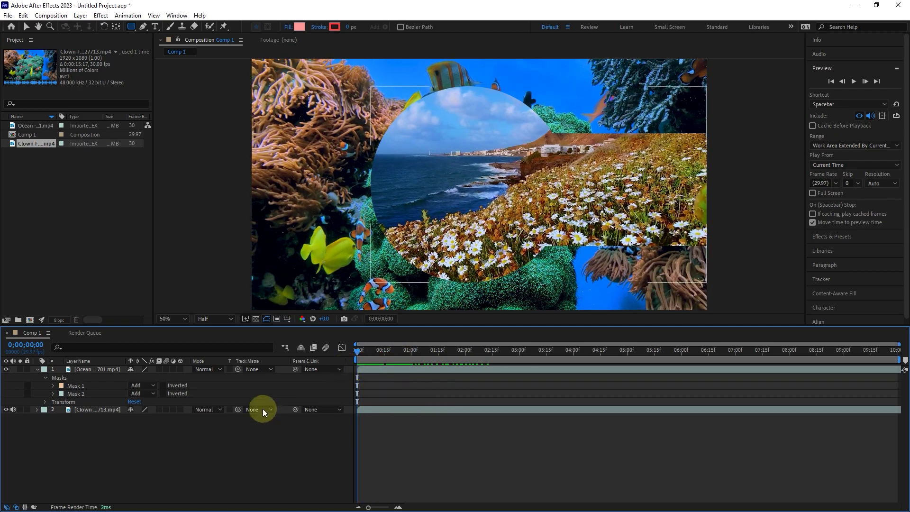
# - Check Inverted on Mask 2 and scrub the timeline to review the result
pyautogui.click(163, 393)
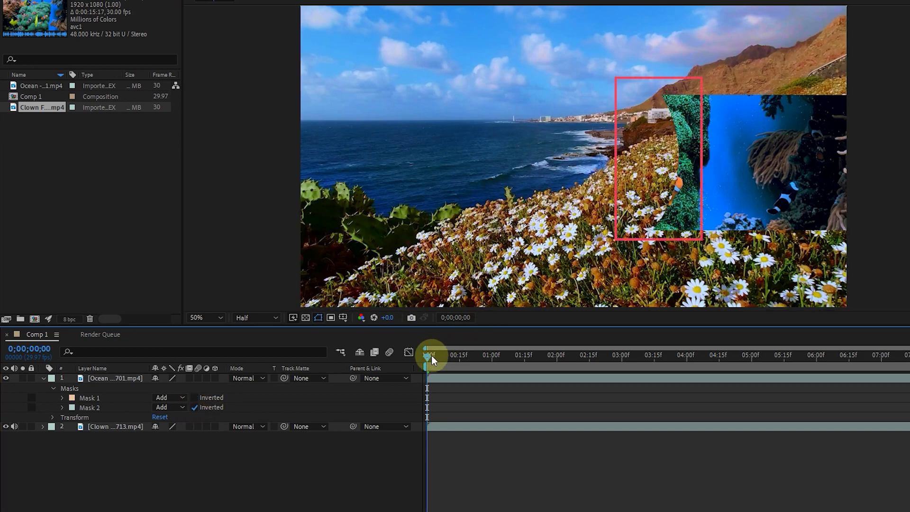
pyautogui.moveTo(431, 359); pyautogui.dragTo(390, 368)
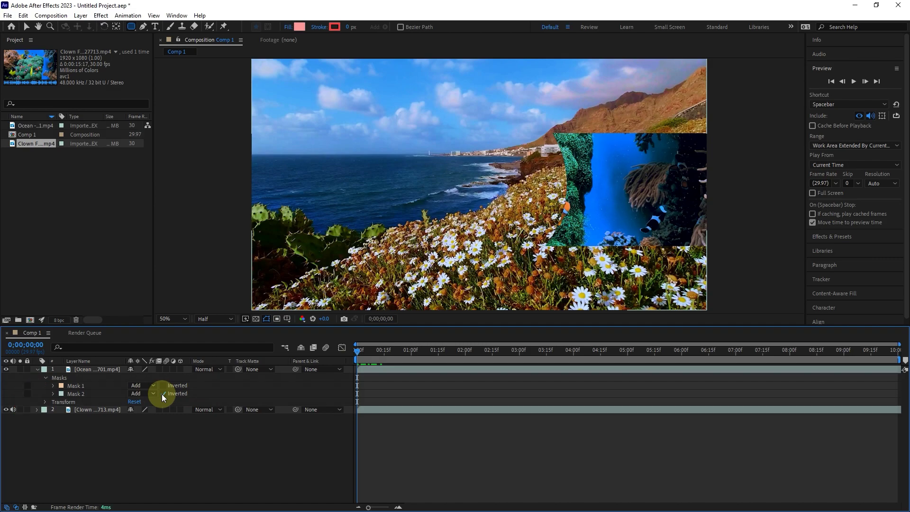
# - Un-invert Mask 2, set its mode to Intersect, and preview the composite
pyautogui.click(162, 394)
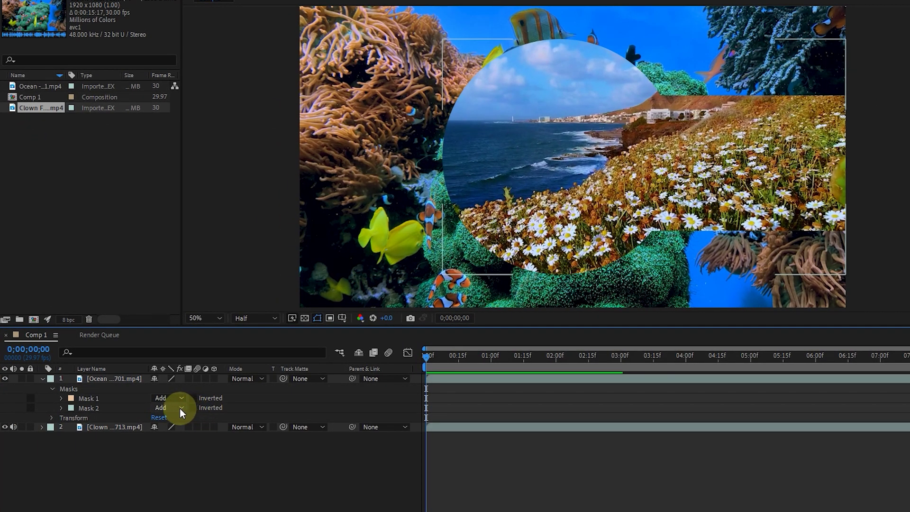
pyautogui.click(180, 408)
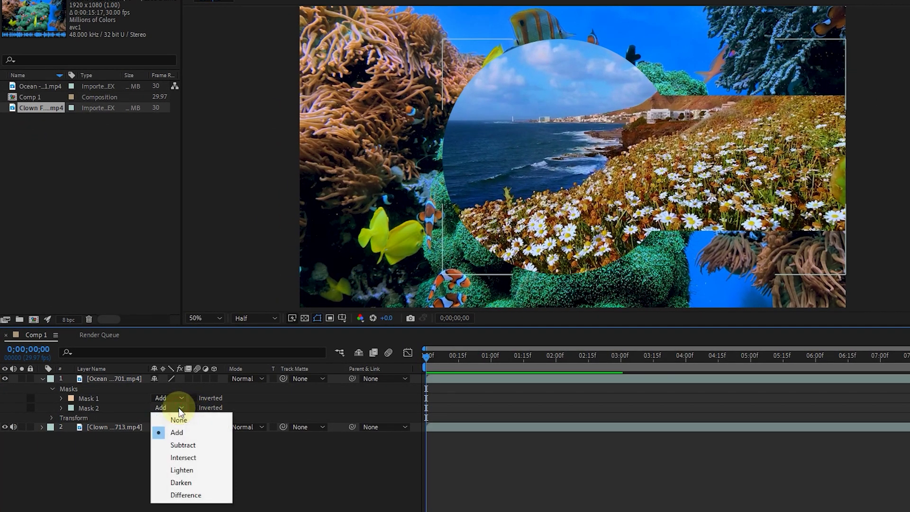
pyautogui.click(195, 457)
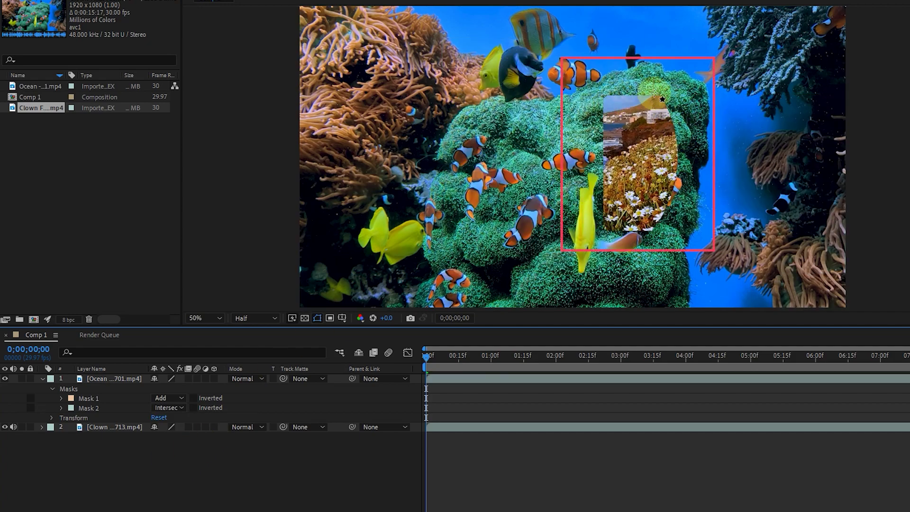
pyautogui.press('space')
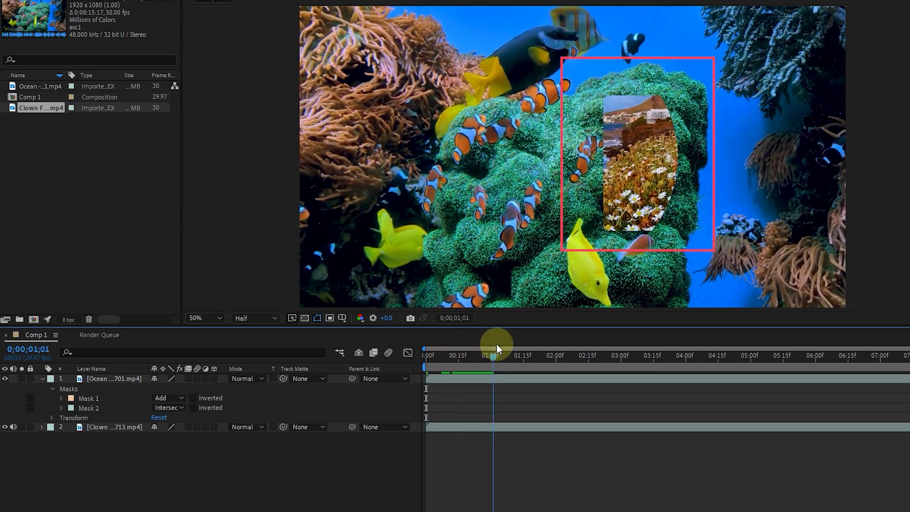
pyautogui.press('space')
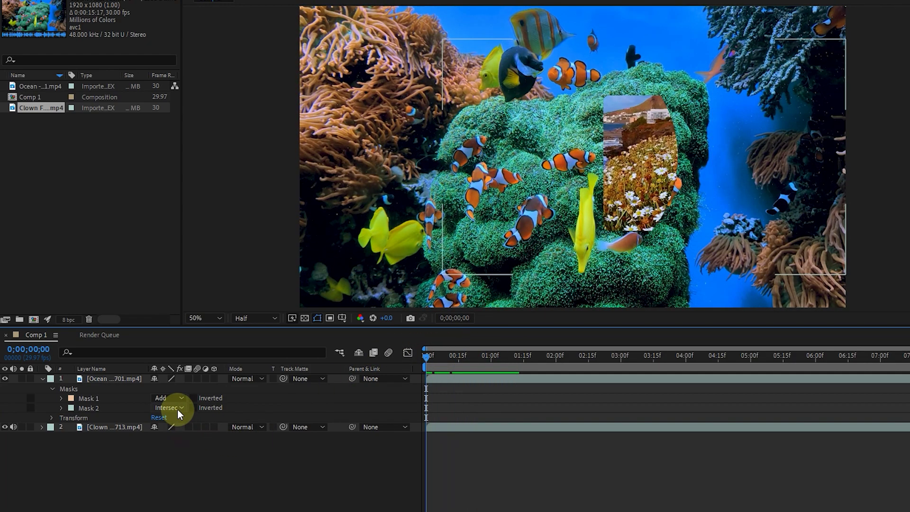
# - Try Lighten mode on Mask 2, then settle on Darken
pyautogui.click(175, 409)
pyautogui.click(180, 469)
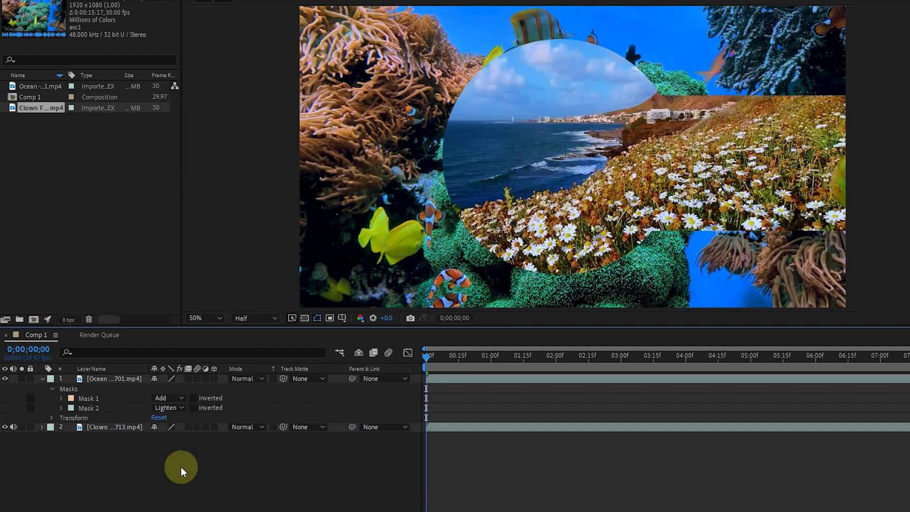
pyautogui.click(181, 409)
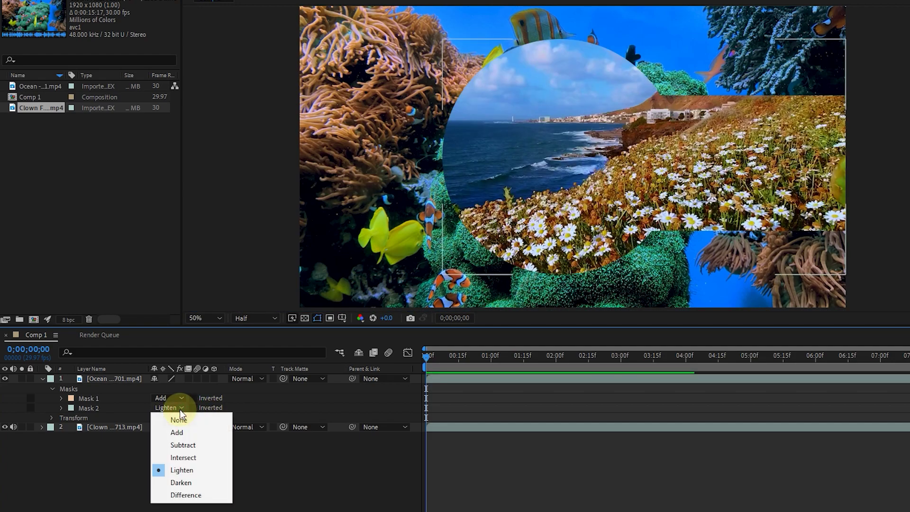
pyautogui.click(189, 483)
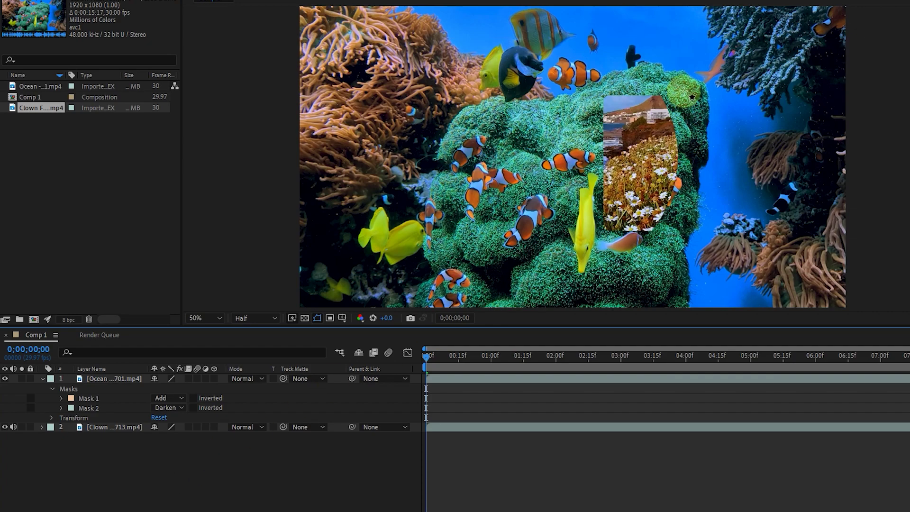
# - Set Mask 2 to Difference and invert the rectangle mask to compare the composite
pyautogui.click(179, 407)
pyautogui.click(189, 494)
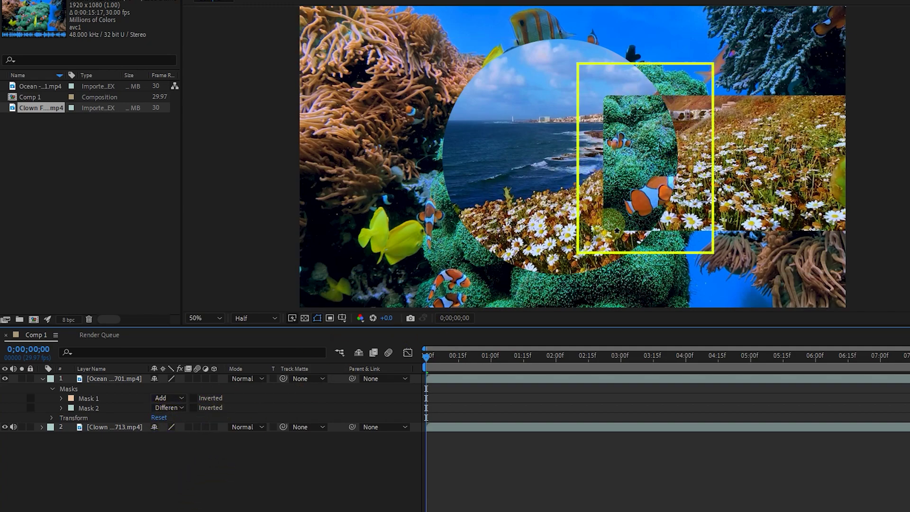
pyautogui.moveTo(426, 361); pyautogui.dragTo(525, 363)
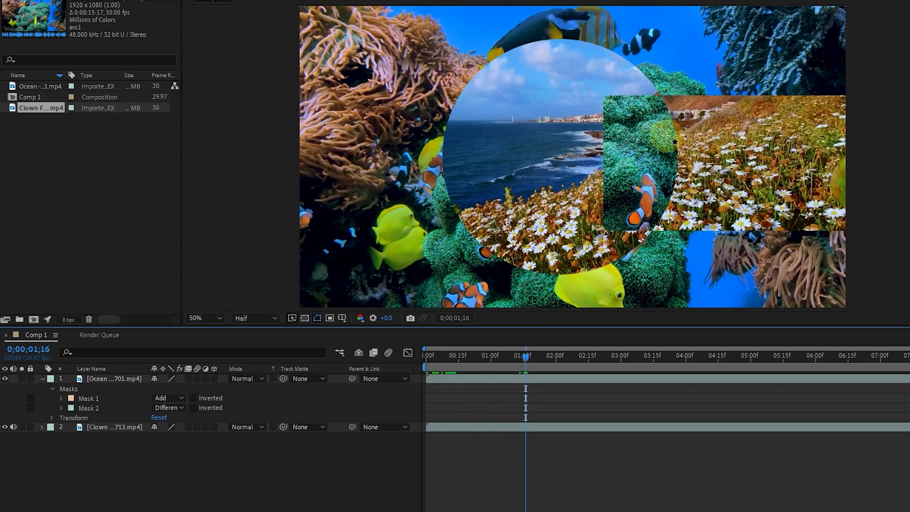
pyautogui.click(194, 408)
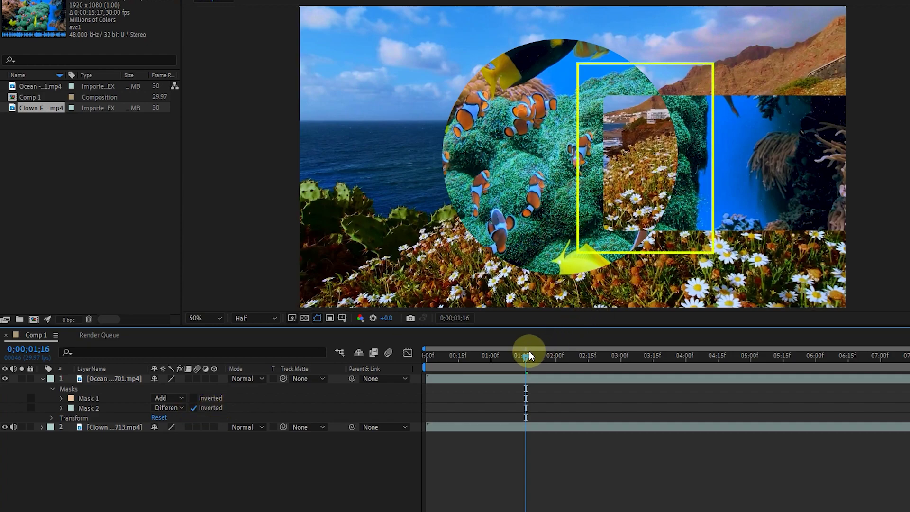
pyautogui.moveTo(521, 364); pyautogui.dragTo(418, 374)
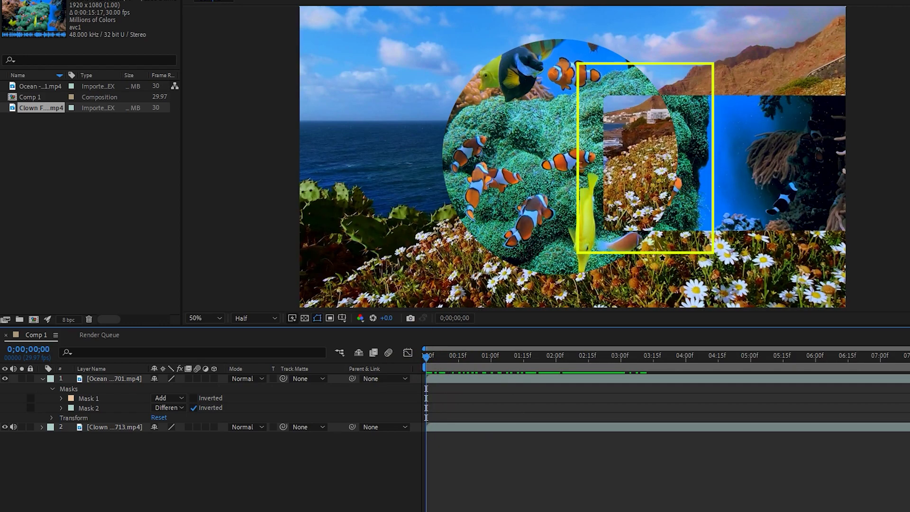
# - Turn off the rectangle's inversion and set Mask 2 back to Add
pyautogui.click(195, 408)
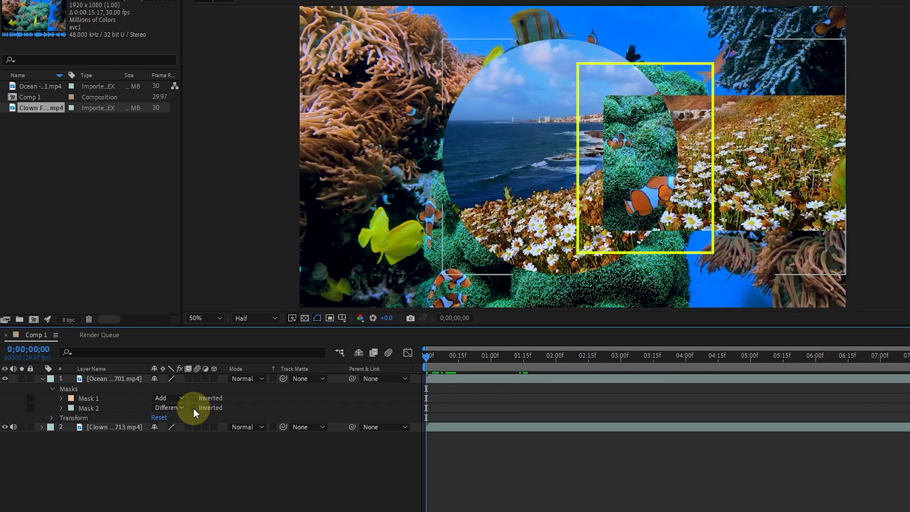
pyautogui.click(182, 407)
pyautogui.click(178, 419)
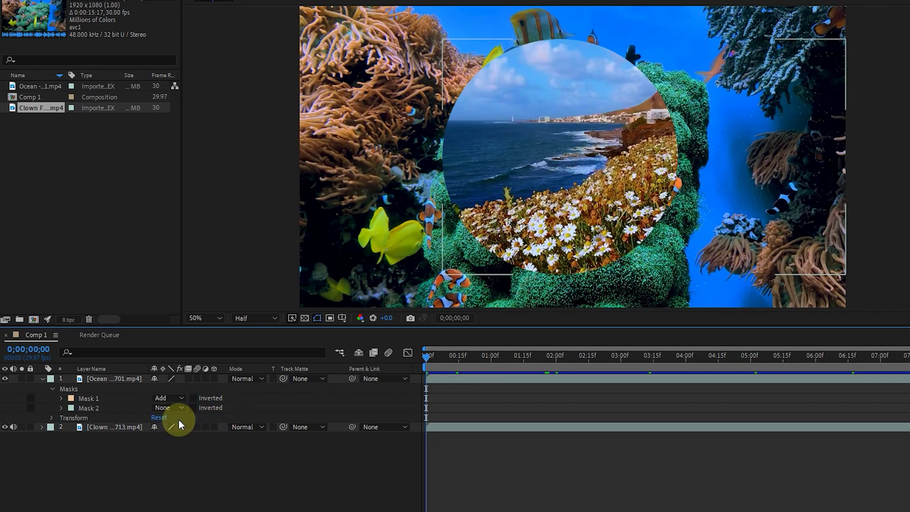
pyautogui.click(178, 407)
pyautogui.click(178, 432)
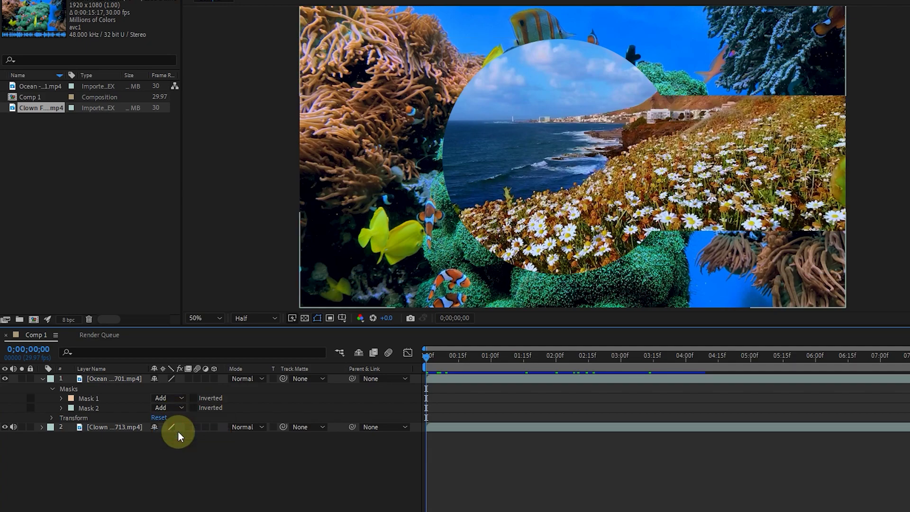
# - Briefly invert the circular mask, scrub to preview it, then turn inversion off
pyautogui.click(194, 399)
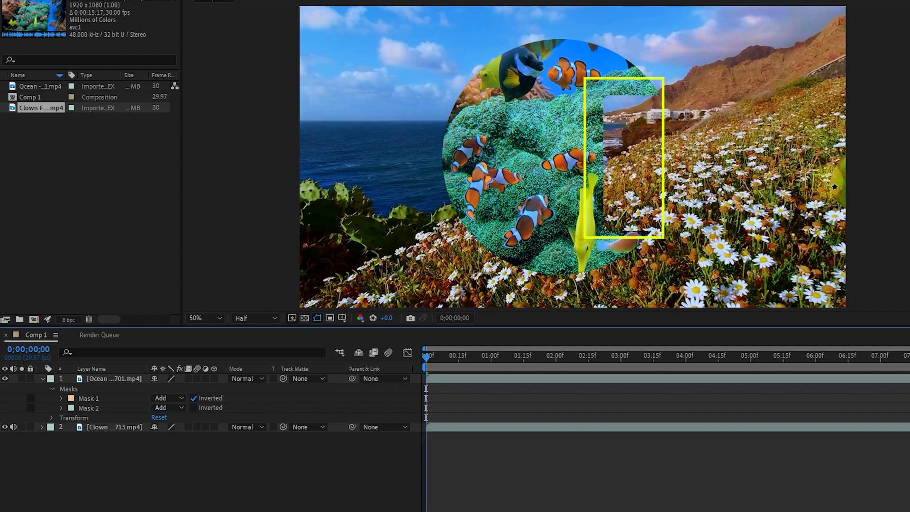
pyautogui.moveTo(420, 370); pyautogui.dragTo(382, 362)
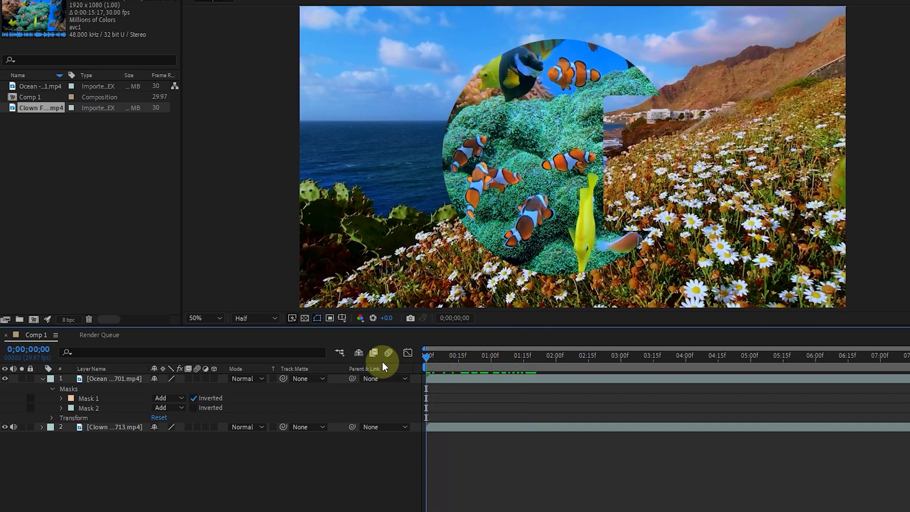
pyautogui.click(193, 399)
# - Delete the rectangle mask and keyframe Mask 1's path with the circle at the left edge
pyautogui.click(113, 410)
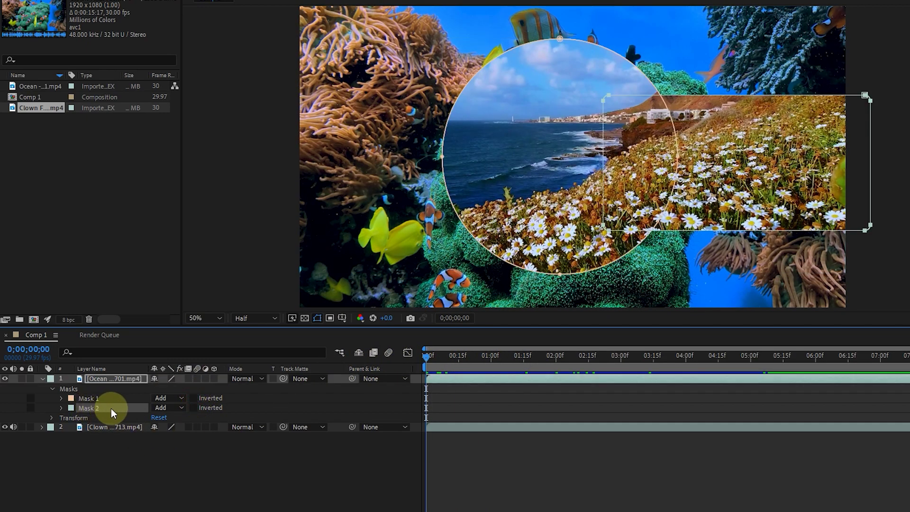
pyautogui.press('Delete')
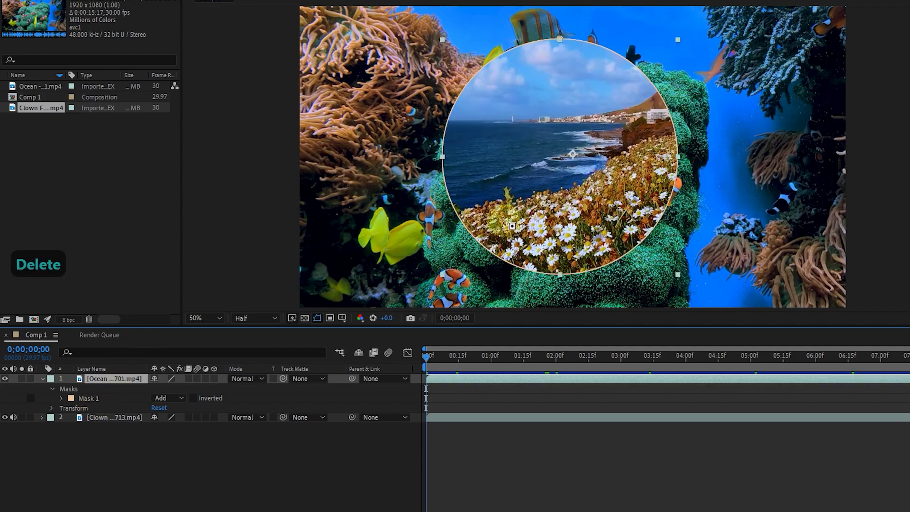
pyautogui.click(61, 399)
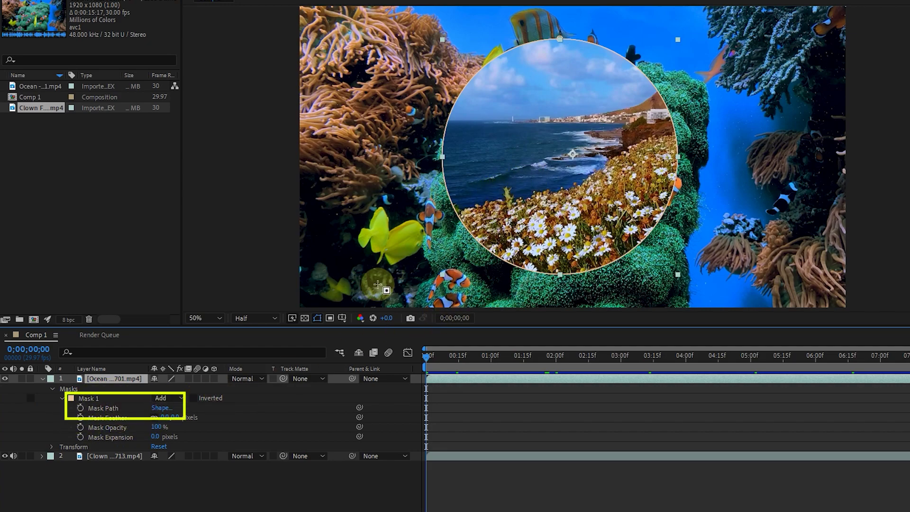
pyautogui.click(101, 409)
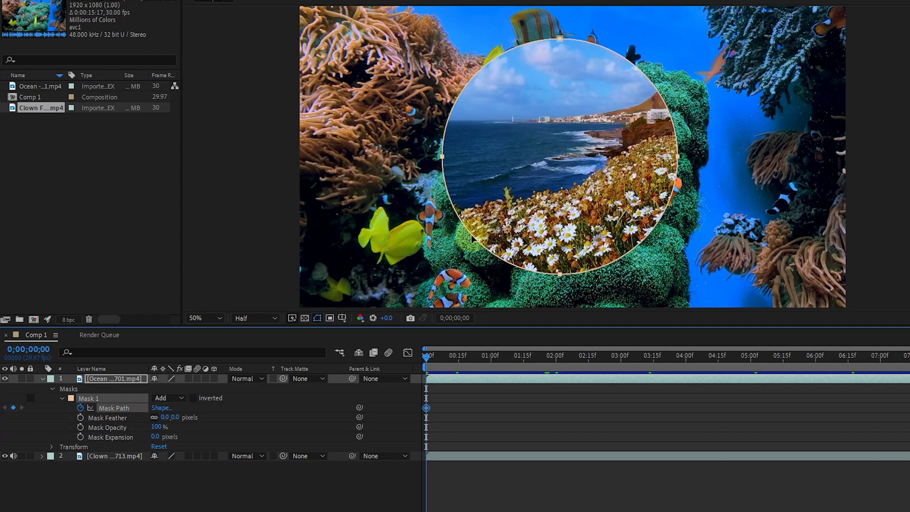
pyautogui.moveTo(471, 235); pyautogui.dragTo(202, 224)
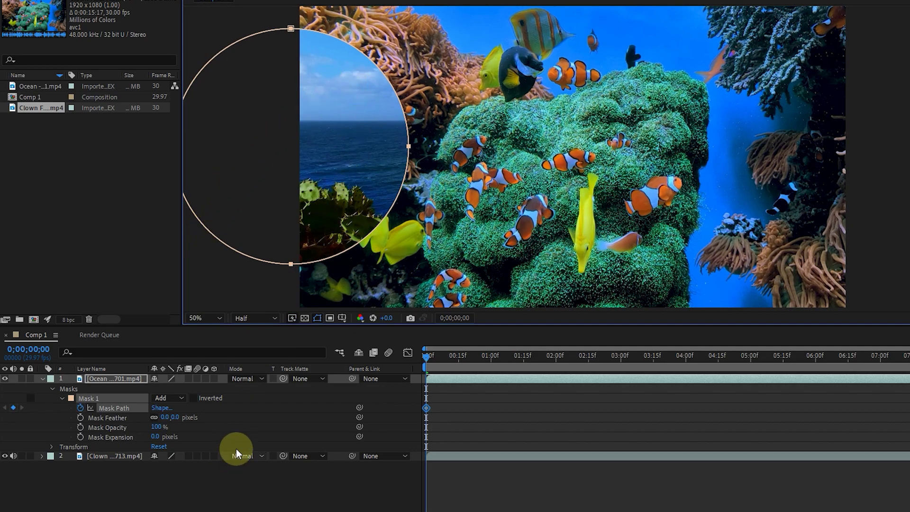
# - At about 0;00;01;29, drag the circle to the far right to set the end keyframe
pyautogui.click(554, 360)
pyautogui.click(87, 399)
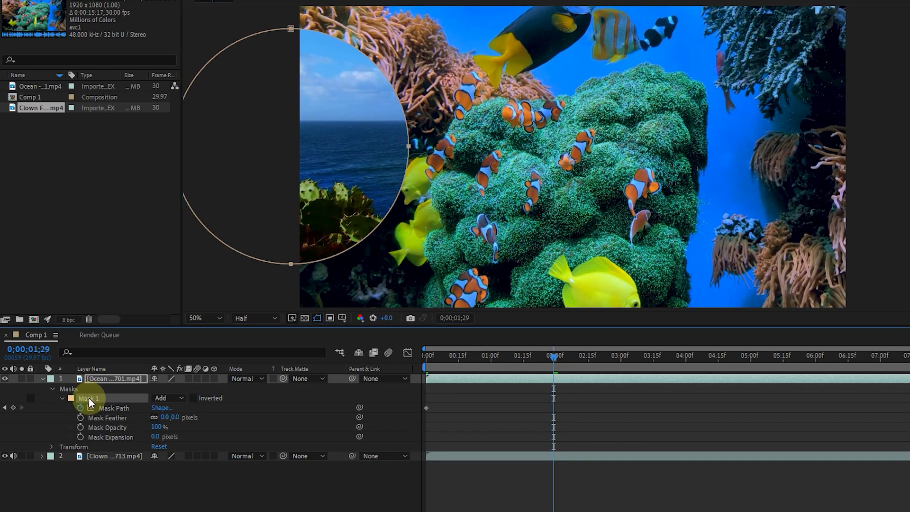
pyautogui.click(372, 245)
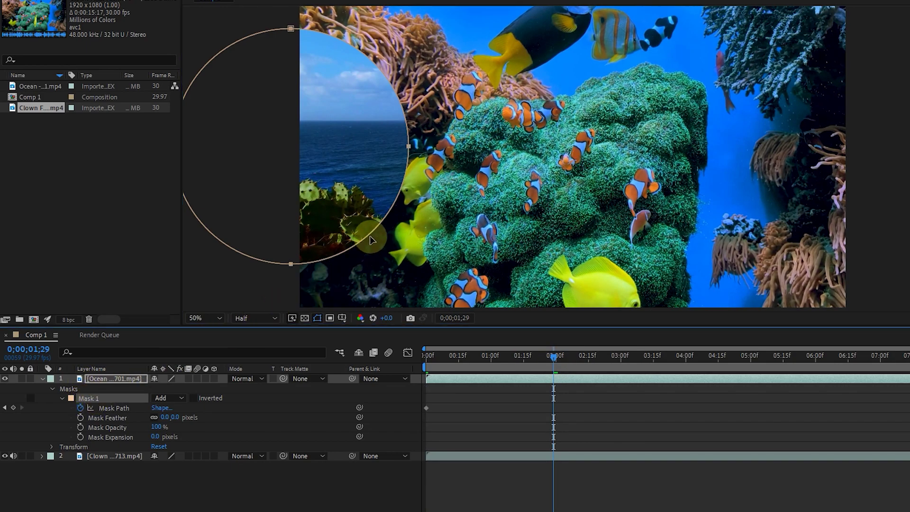
pyautogui.moveTo(369, 234); pyautogui.dragTo(909, 283)
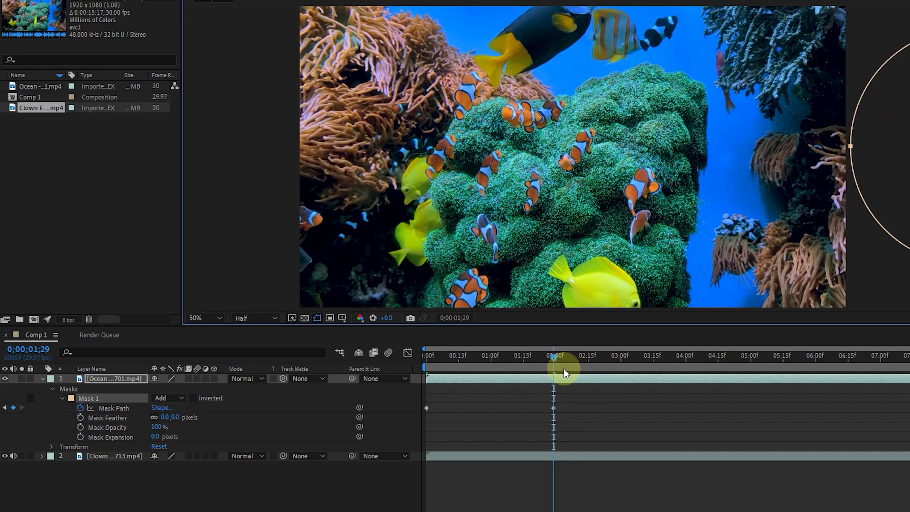
# - Move Mask 1's end path keyframe from 2 seconds to about 5 seconds and preview the slower slide
pyautogui.moveTo(558, 357); pyautogui.dragTo(60, 433)
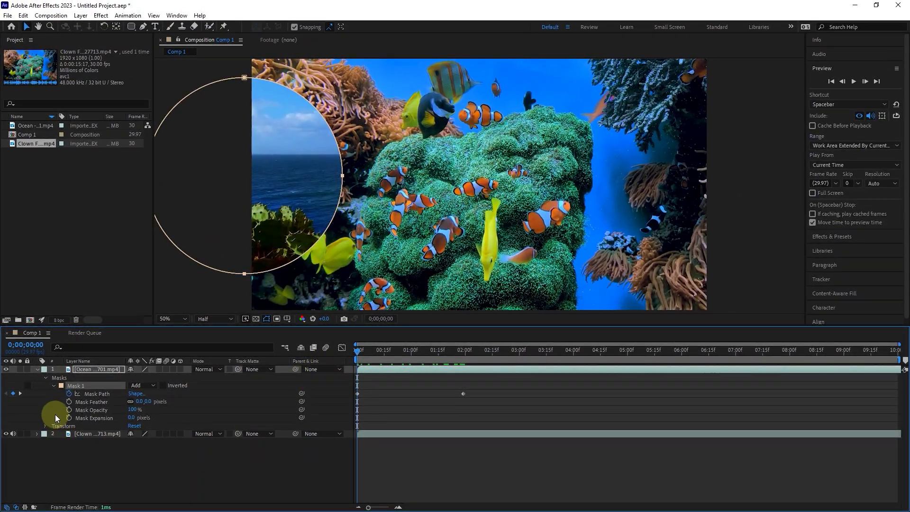
pyautogui.click(853, 83)
pyautogui.click(855, 82)
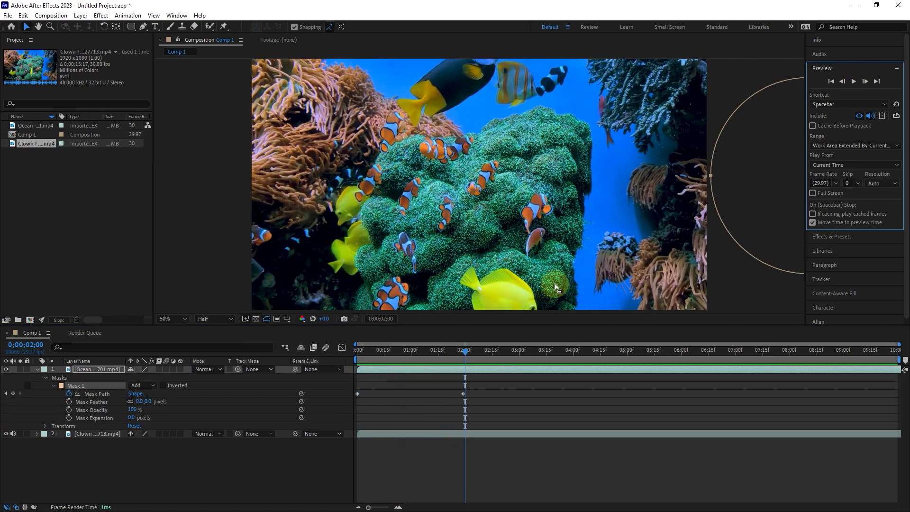
pyautogui.moveTo(470, 350); pyautogui.dragTo(333, 369)
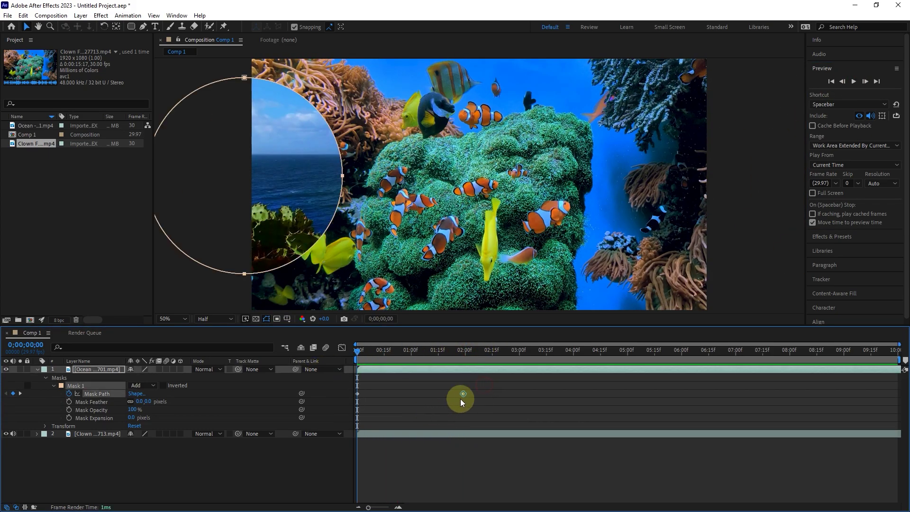
pyautogui.moveTo(463, 394); pyautogui.dragTo(630, 388)
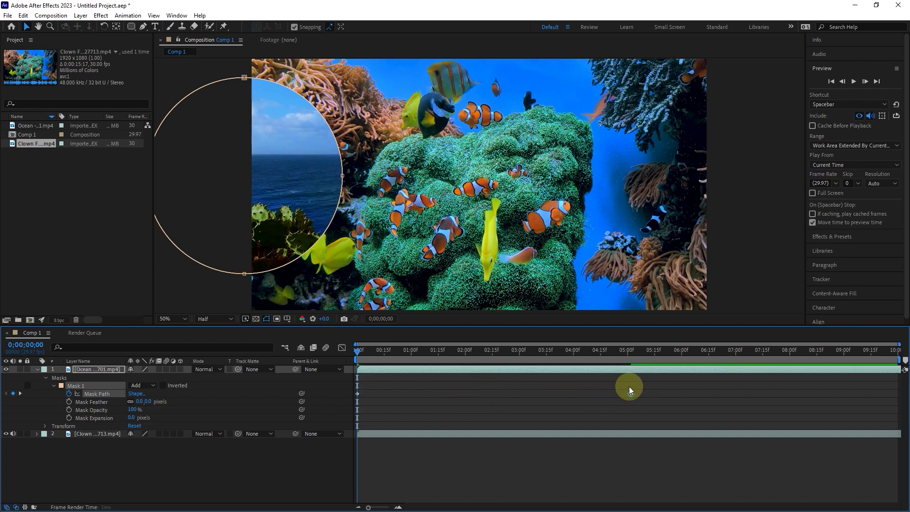
pyautogui.click(856, 82)
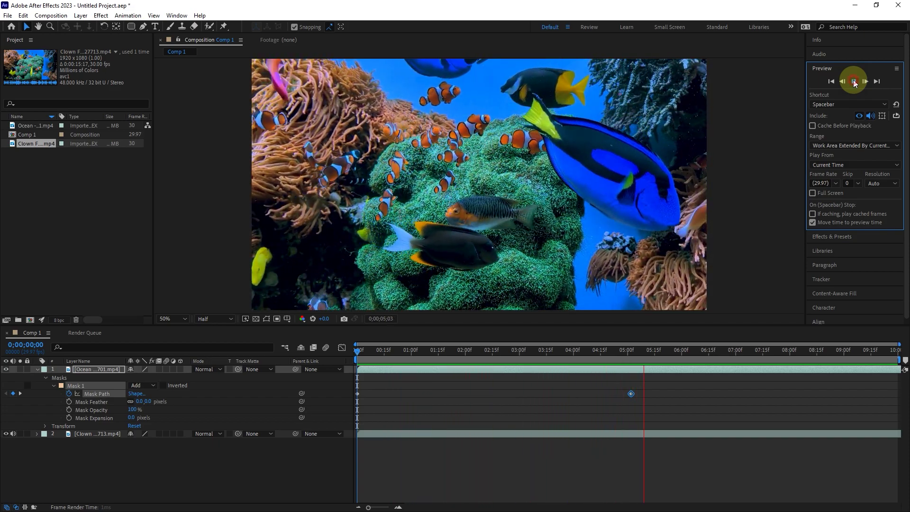
pyautogui.click(856, 82)
pyautogui.moveTo(643, 353); pyautogui.dragTo(347, 397)
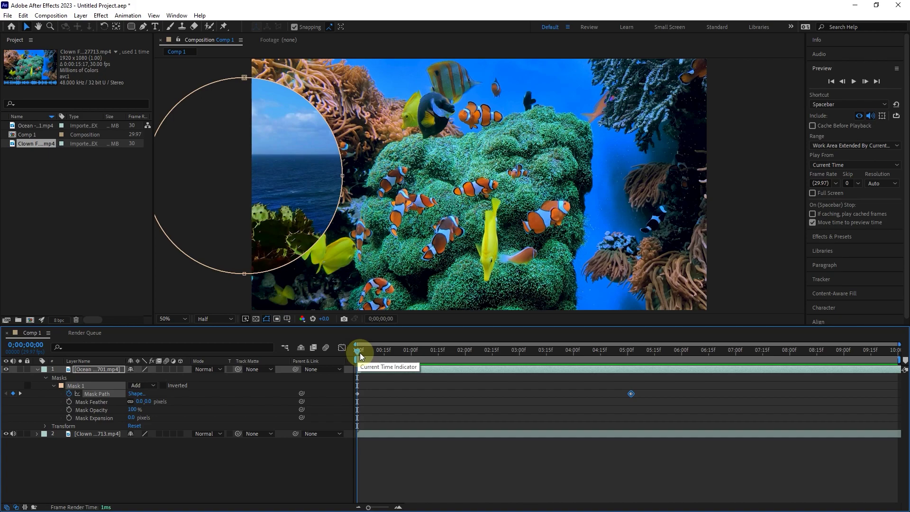
# - Delete both Mask Path keyframes and move the circular mask to the comp centre
pyautogui.moveTo(668, 388); pyautogui.dragTo(343, 419)
pyautogui.press('Delete')
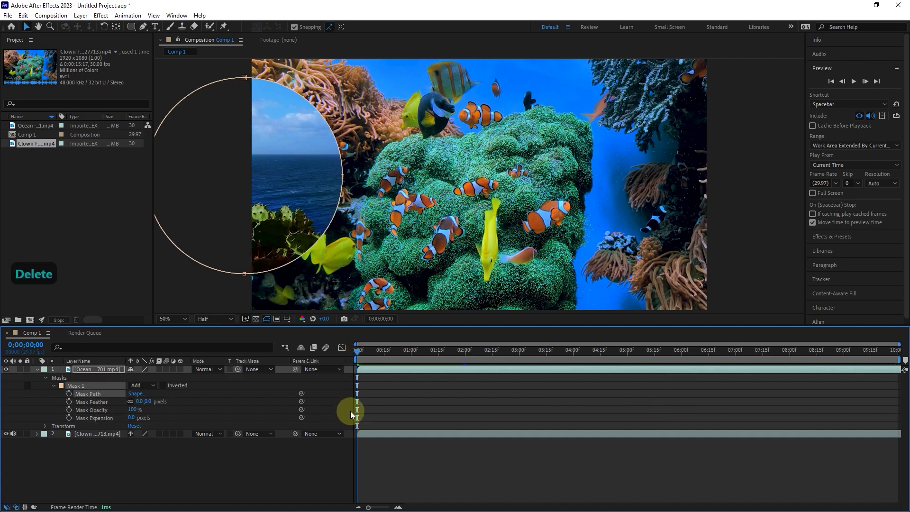
pyautogui.moveTo(306, 255); pyautogui.dragTo(512, 254)
pyautogui.doubleClick(518, 249)
pyautogui.click(91, 471)
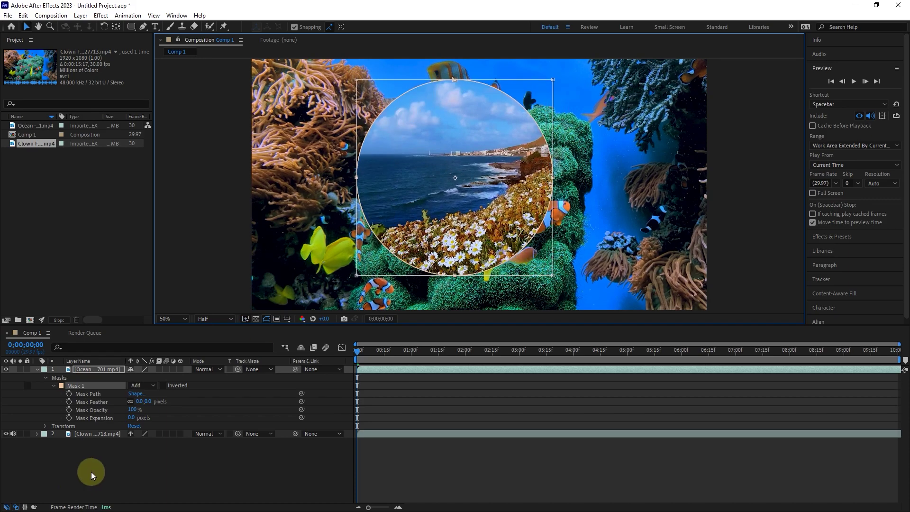
# - Reselect the Ocean layer's mask and reshape its bottom curve
pyautogui.click(92, 367)
pyautogui.click(90, 385)
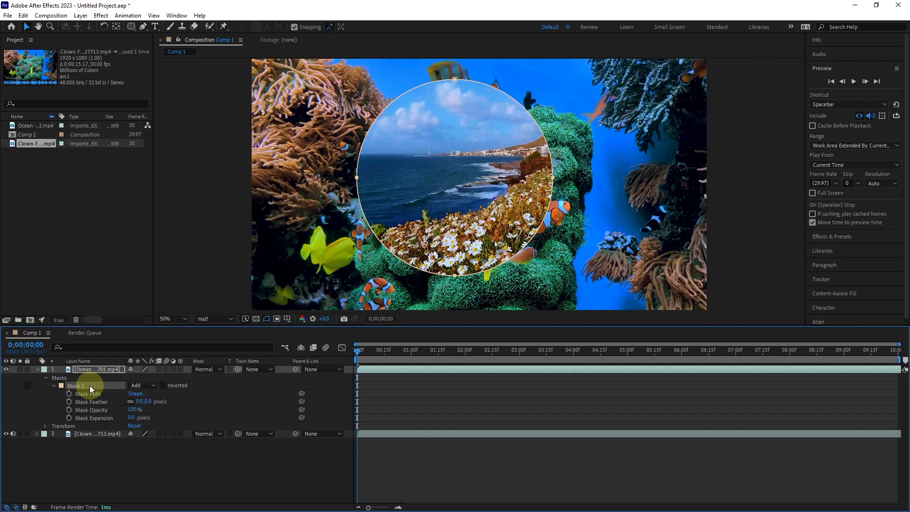
pyautogui.click(92, 370)
pyautogui.click(499, 267)
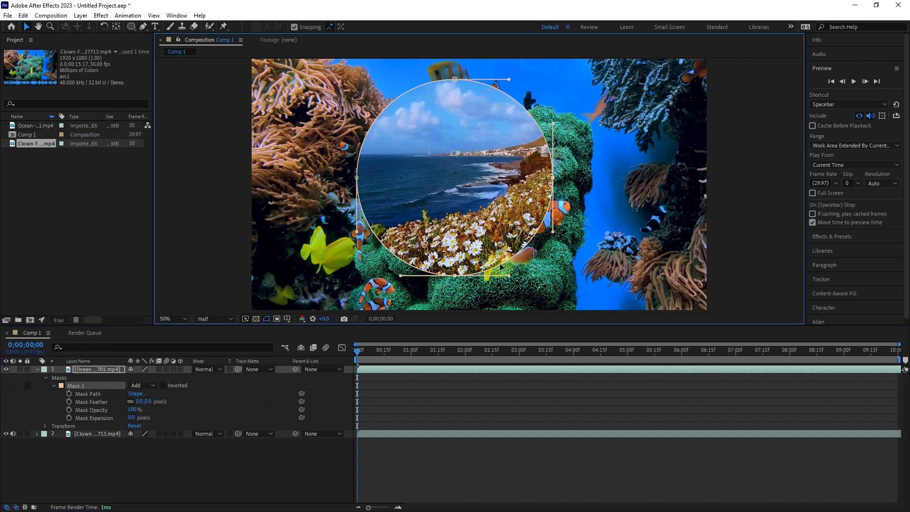
pyautogui.moveTo(511, 278)
pyautogui.mouseDown()
pyautogui.moveTo(491, 306)
pyautogui.moveTo(588, 282)
pyautogui.moveTo(494, 281)
pyautogui.moveTo(497, 292)
pyautogui.moveTo(500, 273)
pyautogui.mouseUp()
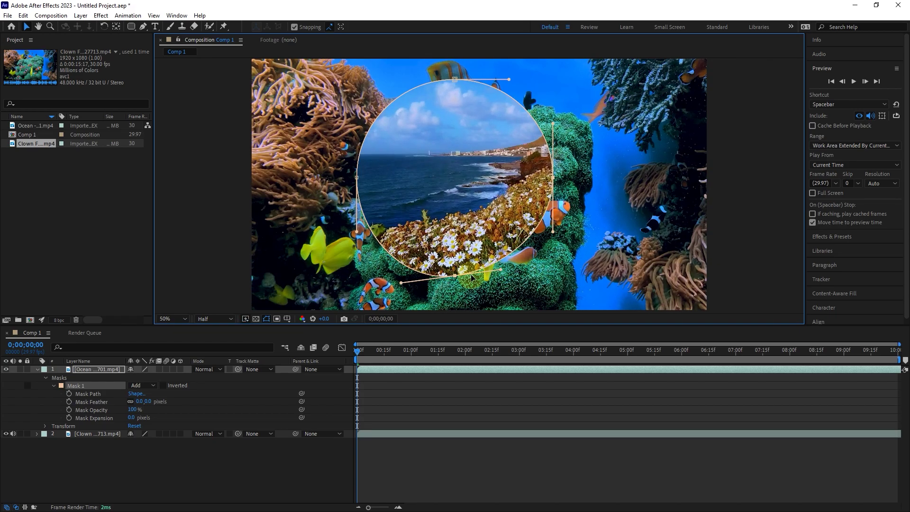
# - Undo the reshape and keyframe Mask Expansion from -522 px at 0 to 0 at 0;00;04;16
pyautogui.hotkey('ctrl', 'z')
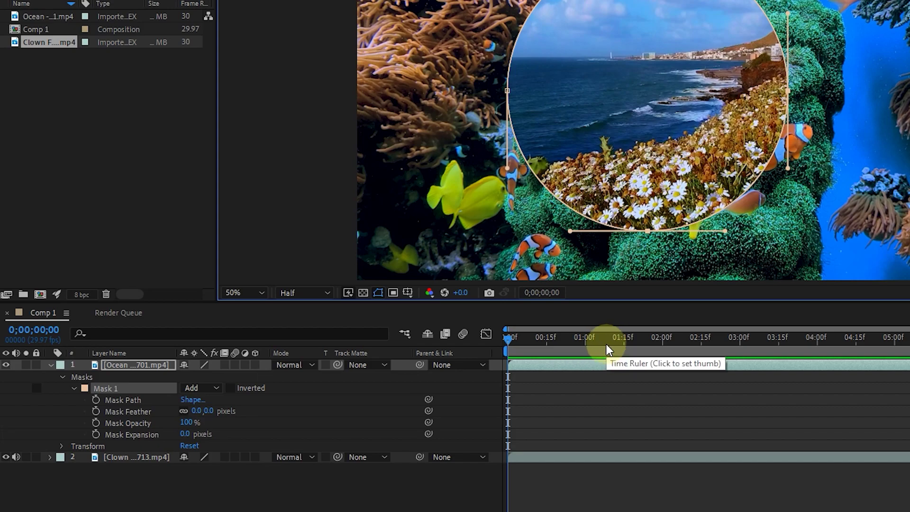
pyautogui.click(639, 339)
pyautogui.click(792, 345)
pyautogui.moveTo(798, 356); pyautogui.dragTo(859, 353)
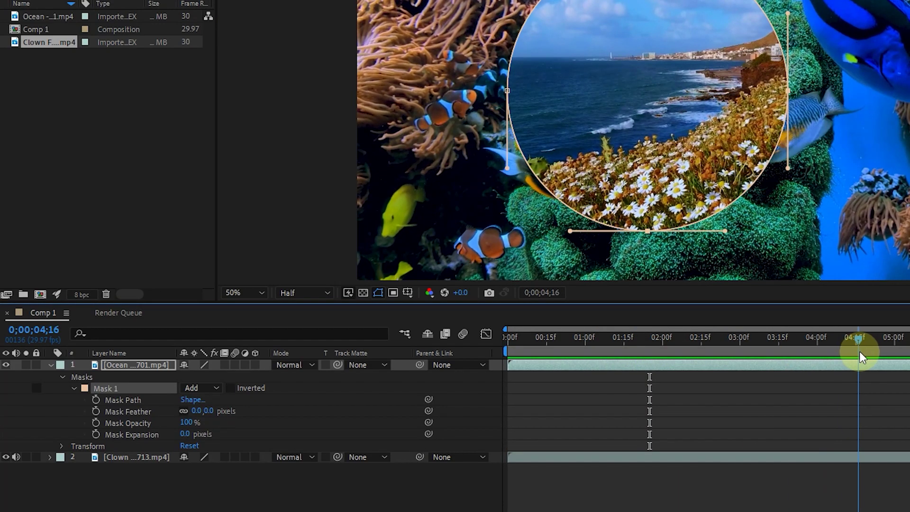
pyautogui.click(96, 434)
pyautogui.click(858, 381)
pyautogui.press('Home')
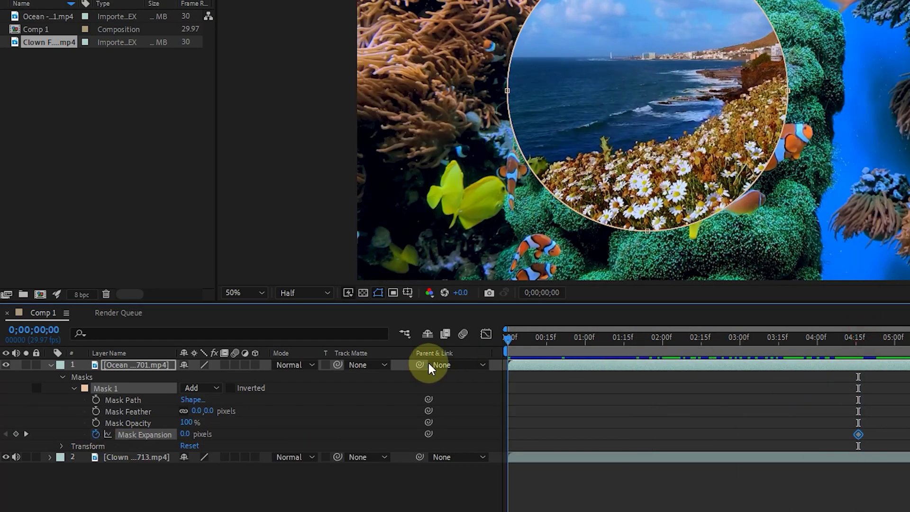
pyautogui.moveTo(185, 435); pyautogui.dragTo(58, 434)
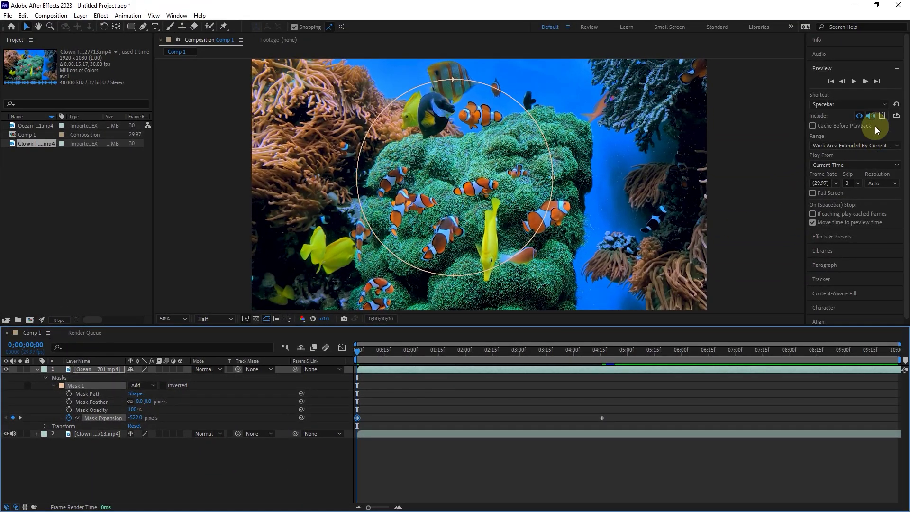
# - Preview the growing circle, then select the Mask Expansion keyframes
pyautogui.click(854, 81)
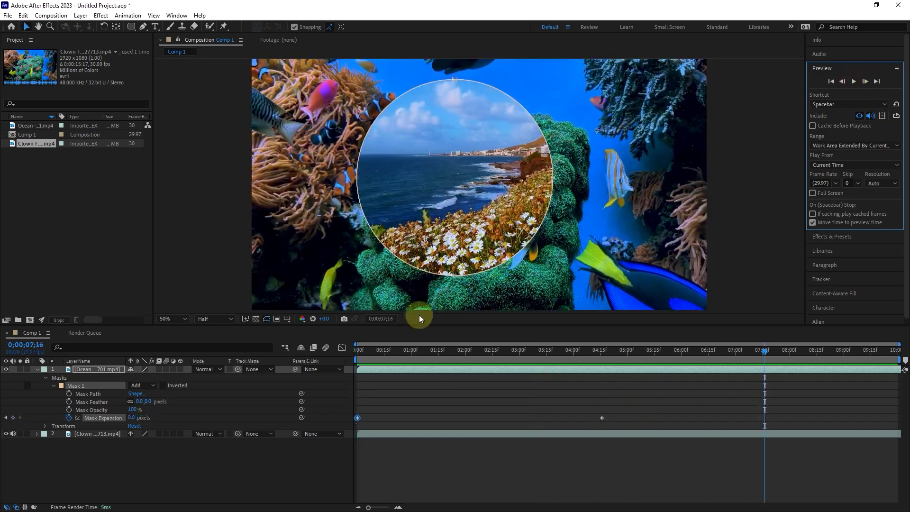
pyautogui.click(317, 369)
pyautogui.moveTo(629, 392); pyautogui.dragTo(352, 425)
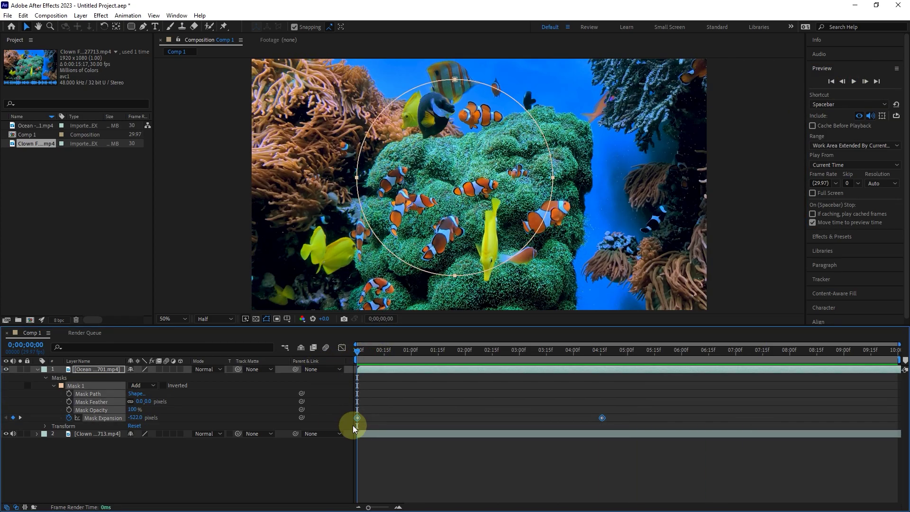
# - Delete the Mask Expansion keyframes, reset expansion to 0, and undo a trial opacity change
pyautogui.press('Delete')
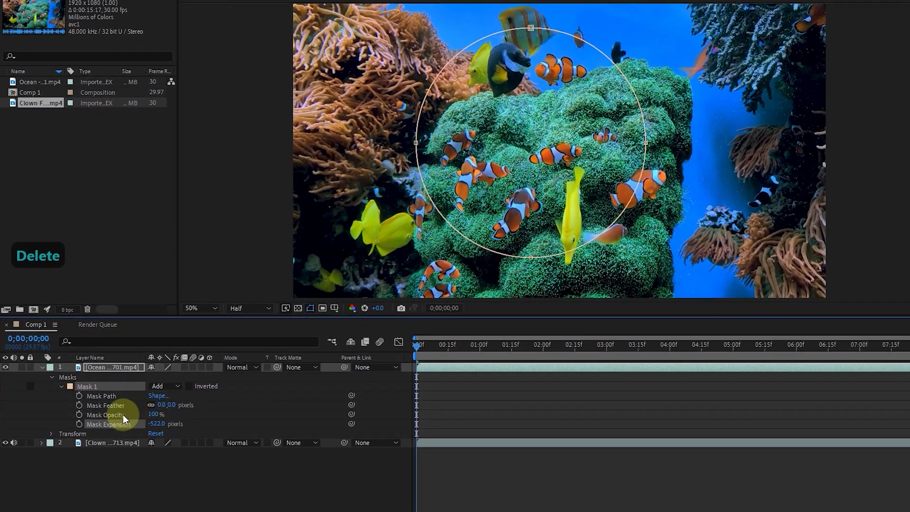
pyautogui.click(123, 415)
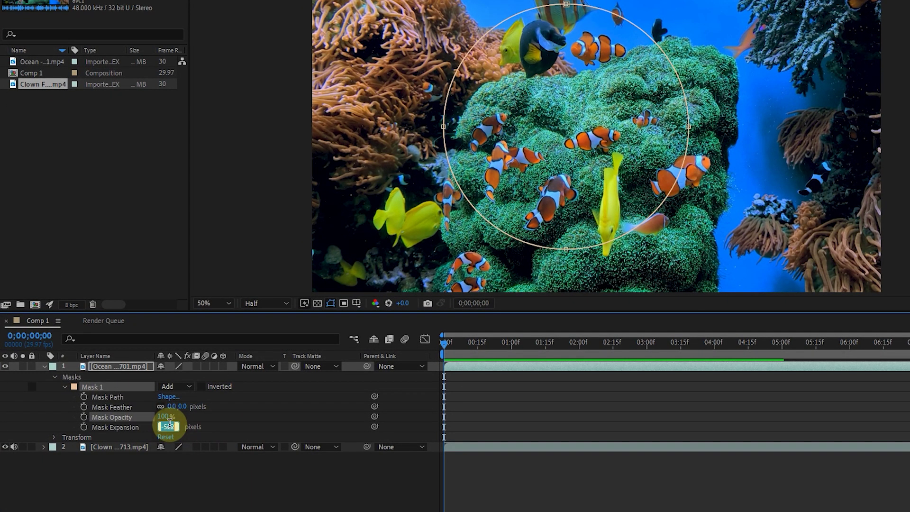
pyautogui.write('0')
pyautogui.click(192, 467)
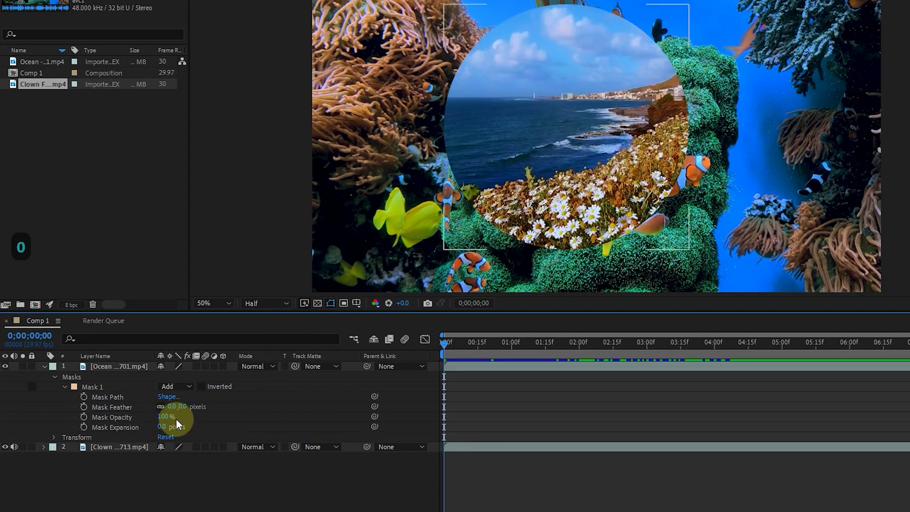
pyautogui.moveTo(174, 417); pyautogui.dragTo(142, 419)
pyautogui.hotkey('ctrl', 'z')
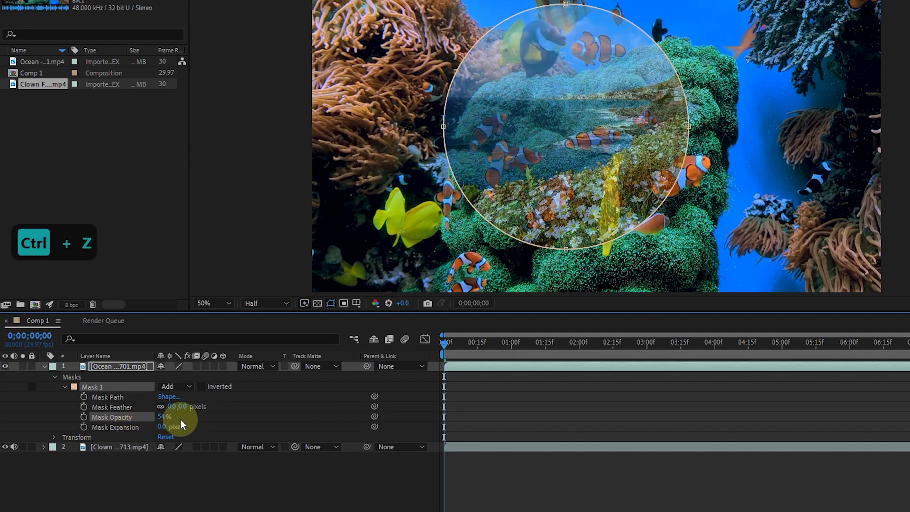
# - Try feathering the mask edge, then preview the composition
pyautogui.moveTo(179, 406)
pyautogui.mouseDown()
pyautogui.moveTo(269, 413)
pyautogui.moveTo(193, 404)
pyautogui.mouseUp()
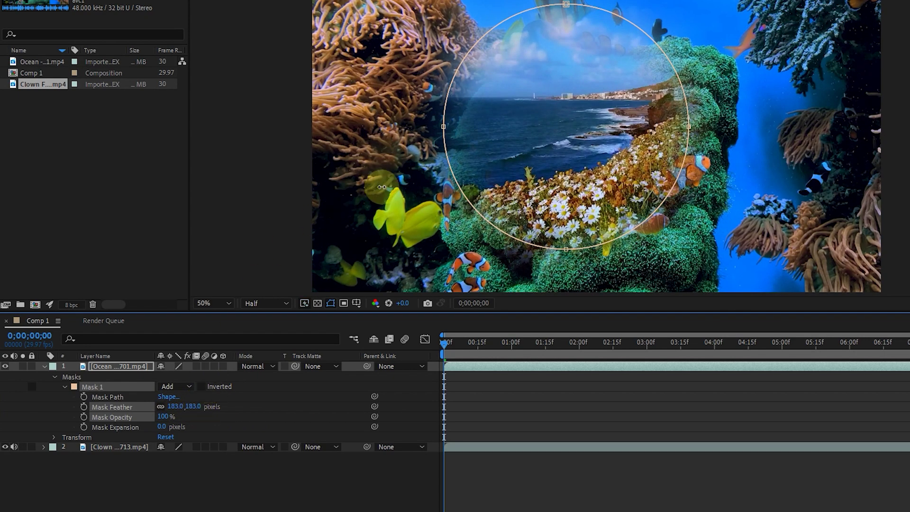
pyautogui.click(239, 494)
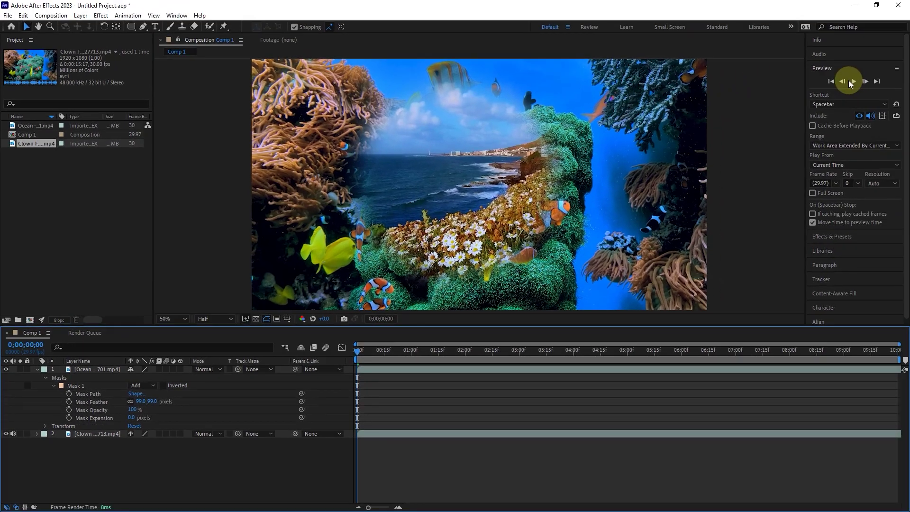
pyautogui.click(909, 3)
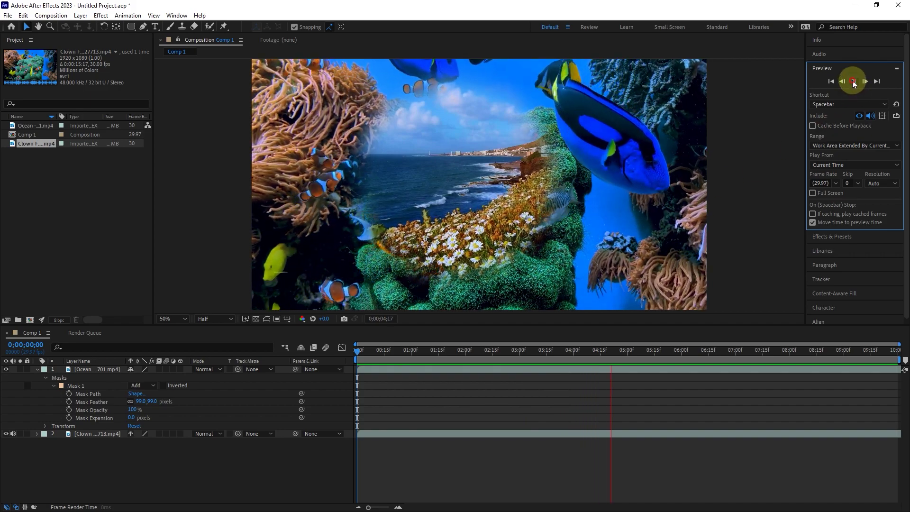
pyautogui.click(854, 81)
pyautogui.click(375, 353)
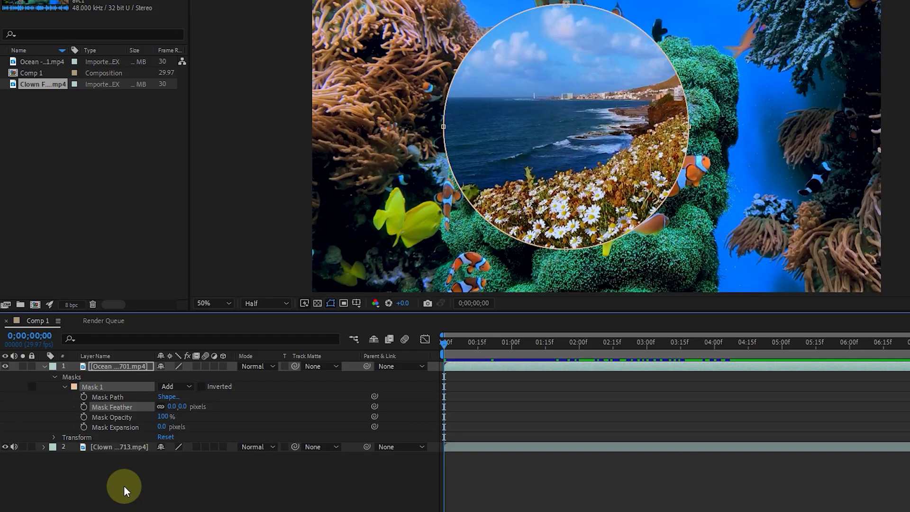
# - Delete the circular mask and the Ocean layer
pyautogui.press('Delete')
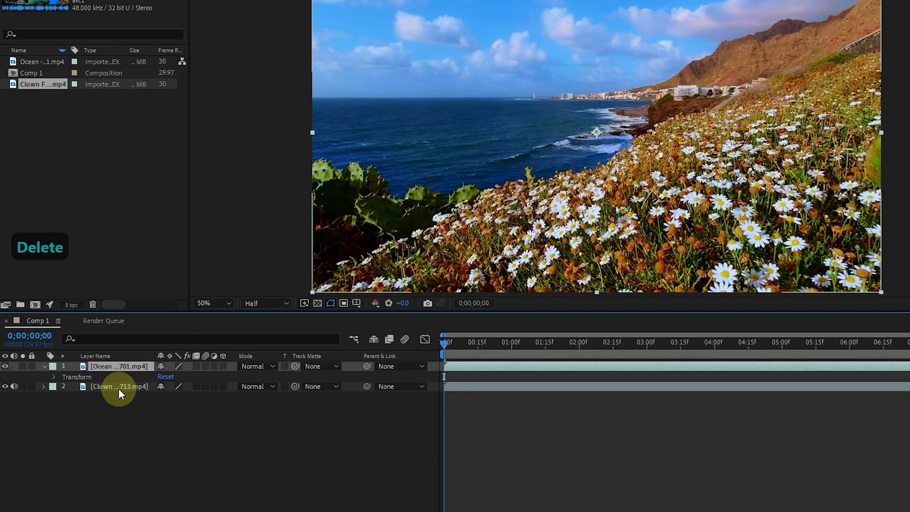
pyautogui.press('Delete')
pyautogui.rightClick(172, 409)
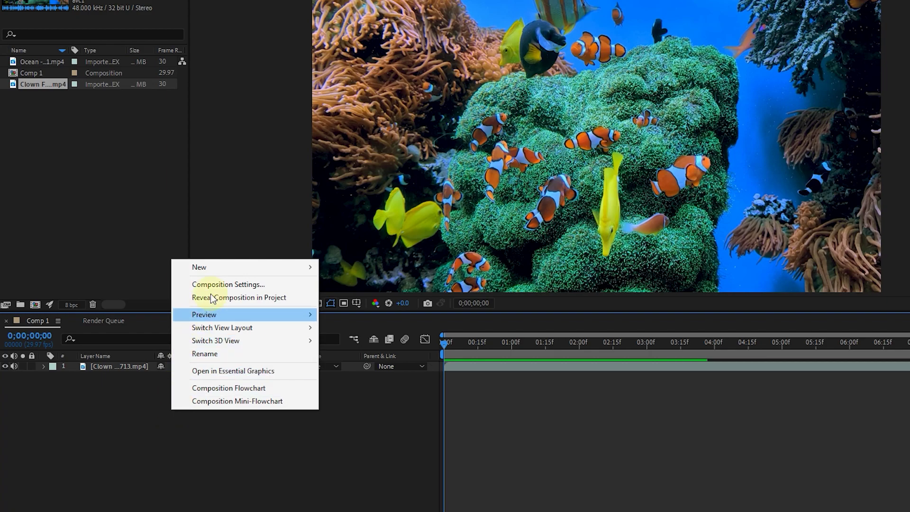
pyautogui.moveTo(223, 268)
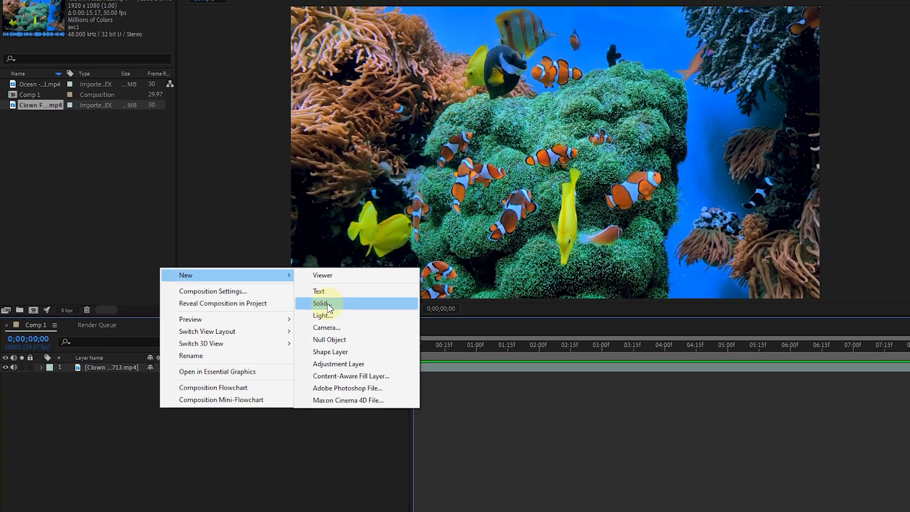
pyautogui.press('Escape')
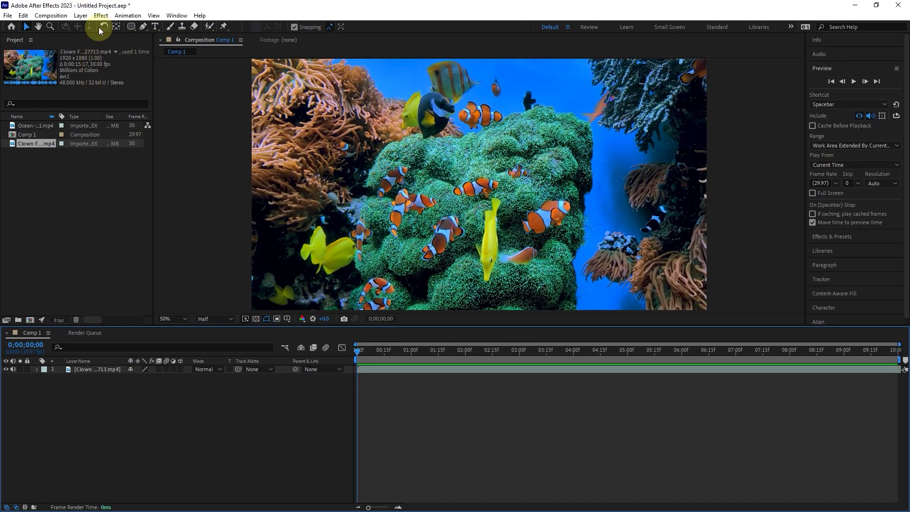
# - Create a new solid layer named 'blue' with a light blue colour
pyautogui.click(79, 15)
pyautogui.moveTo(95, 29)
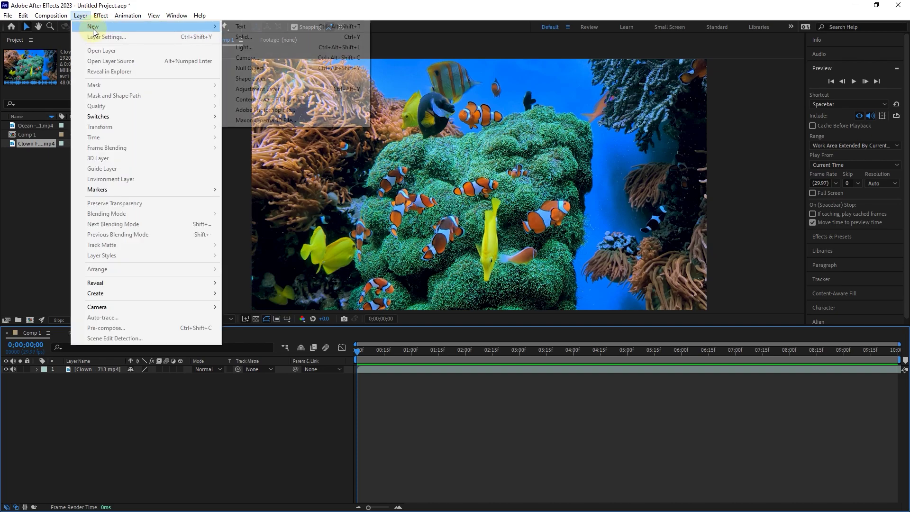
pyautogui.click(243, 36)
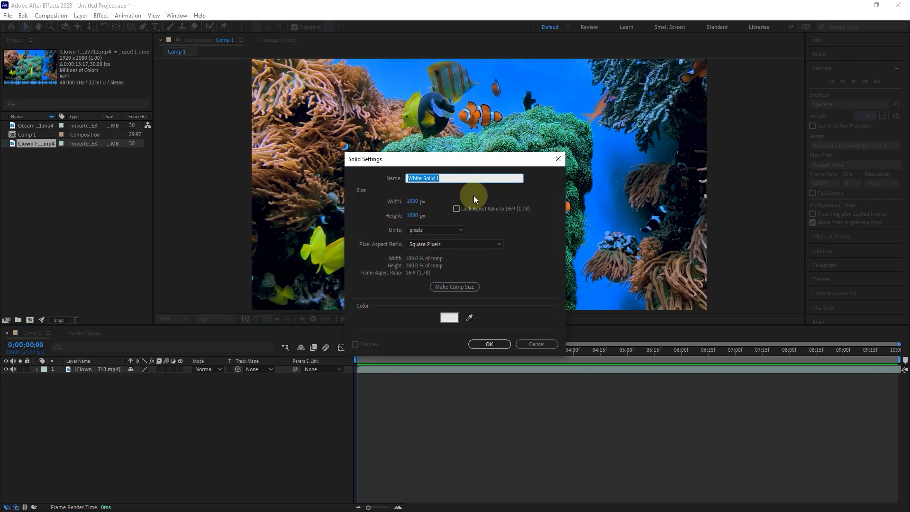
pyautogui.write('blue')
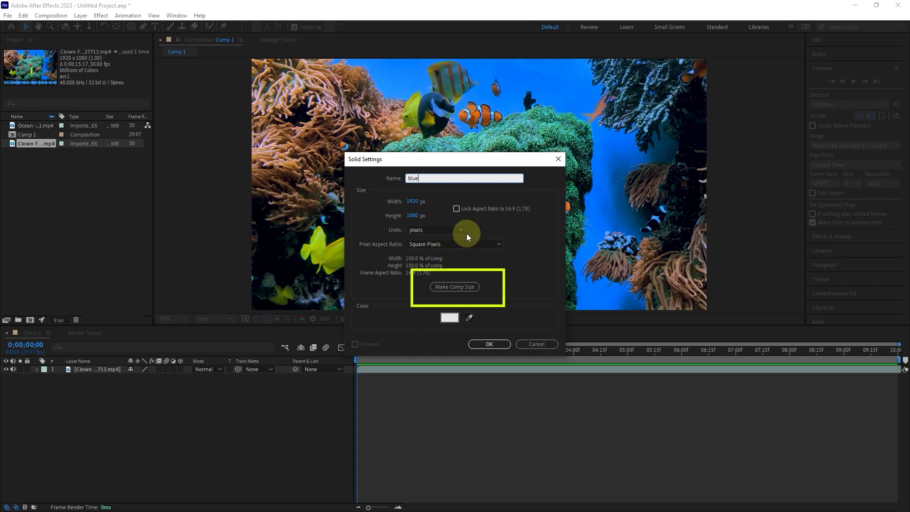
pyautogui.click(449, 318)
pyautogui.click(722, 254)
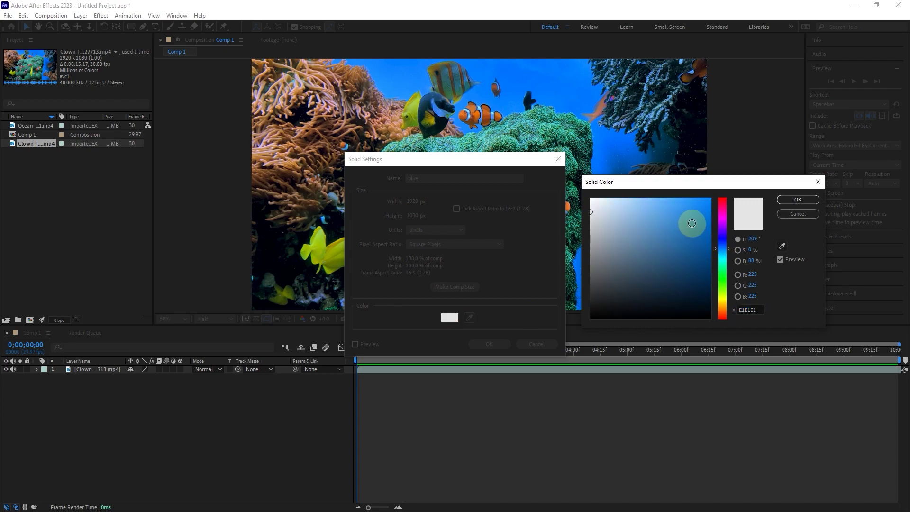
pyautogui.click(678, 201)
pyautogui.click(798, 199)
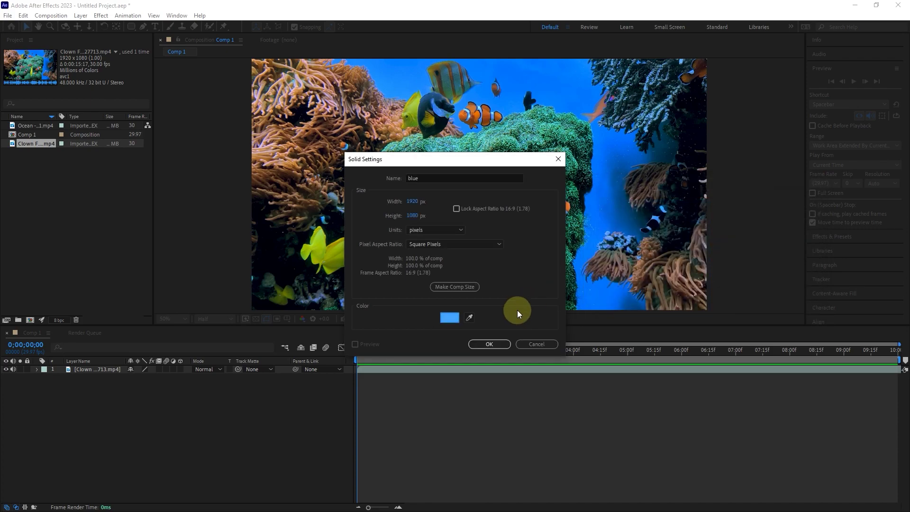
pyautogui.click(489, 344)
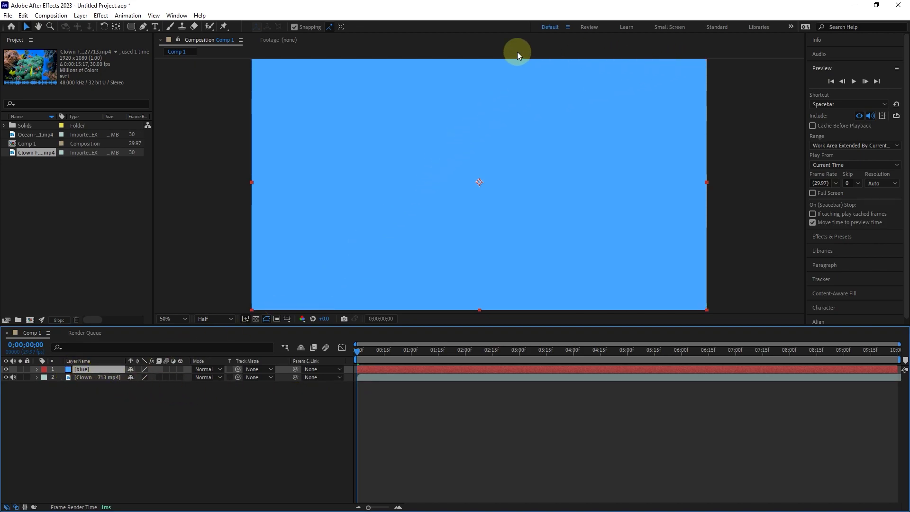
# - Move the blue solid below the clownfish footage in the layer stack
pyautogui.click(5, 370)
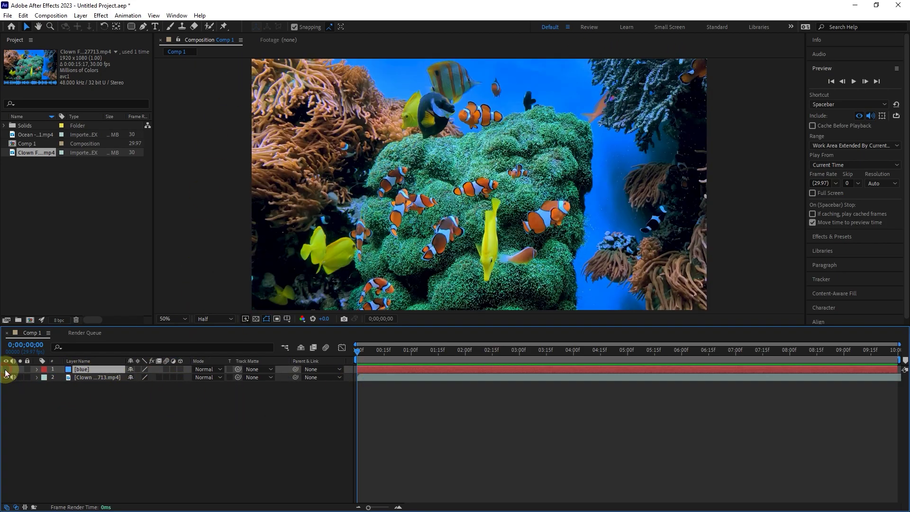
pyautogui.click(5, 371)
pyautogui.click(37, 370)
pyautogui.moveTo(84, 370); pyautogui.dragTo(76, 412)
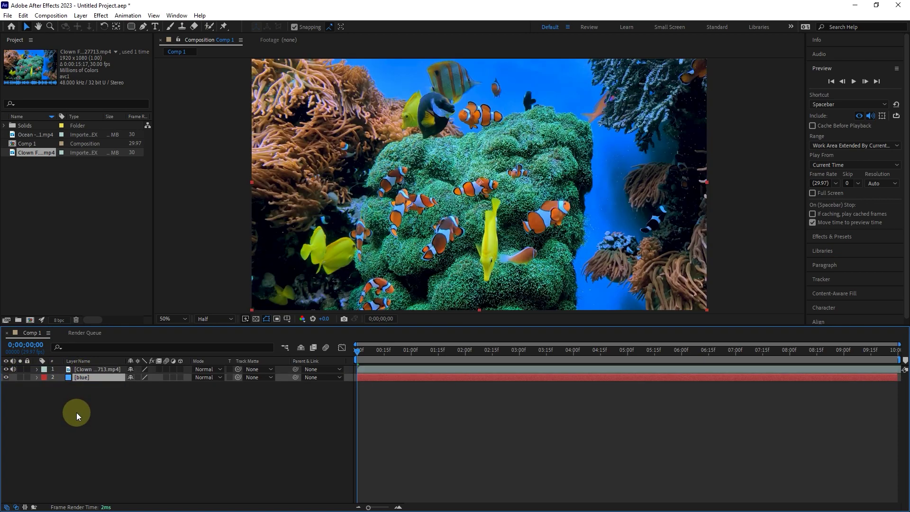
# - Mask the Clown layer to a wide horizontal band with the Rectangle tool and preview it
pyautogui.click(94, 368)
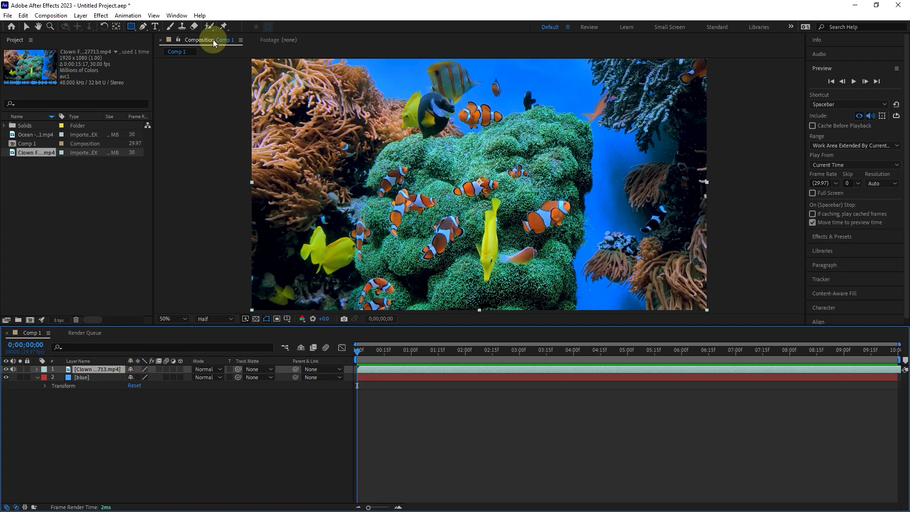
pyautogui.click(131, 26)
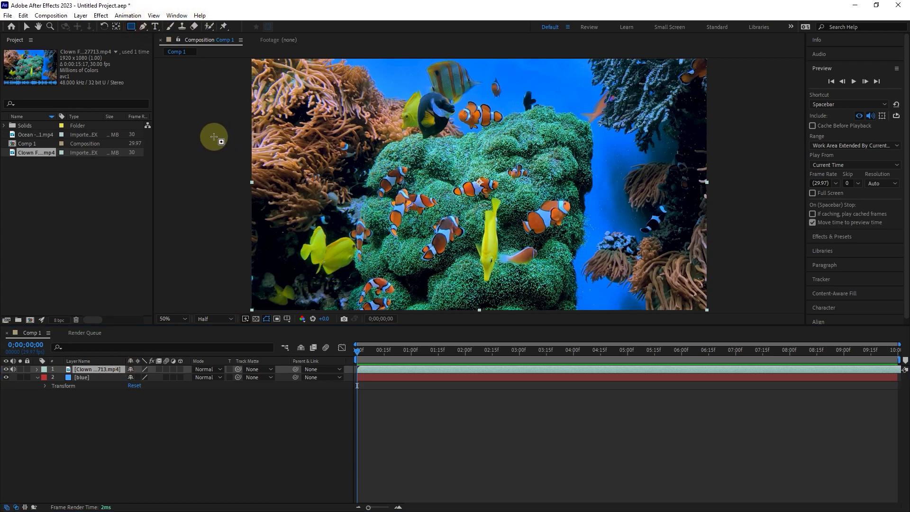
pyautogui.moveTo(214, 137); pyautogui.dragTo(752, 251)
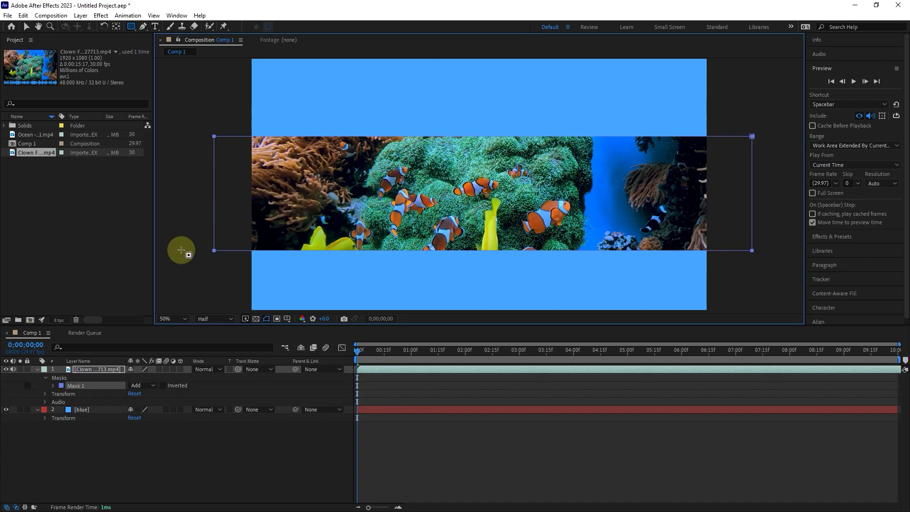
pyautogui.click(855, 81)
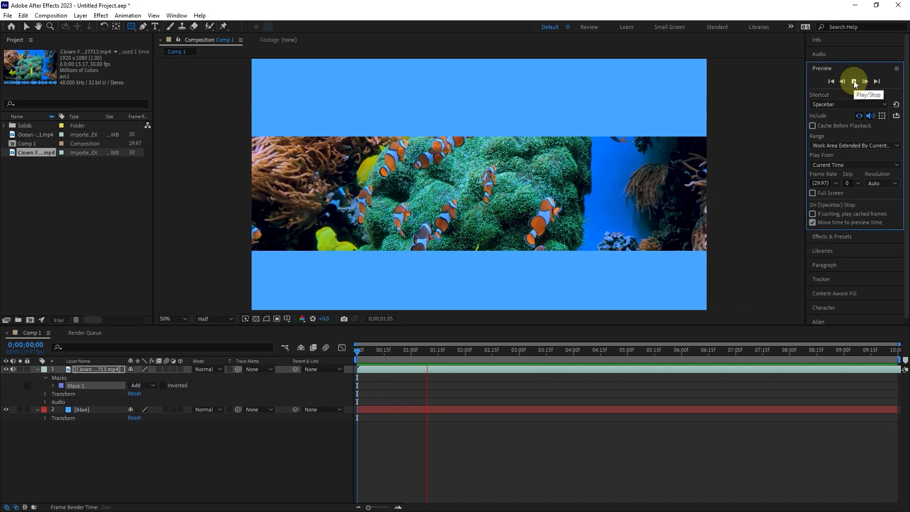
pyautogui.click(854, 82)
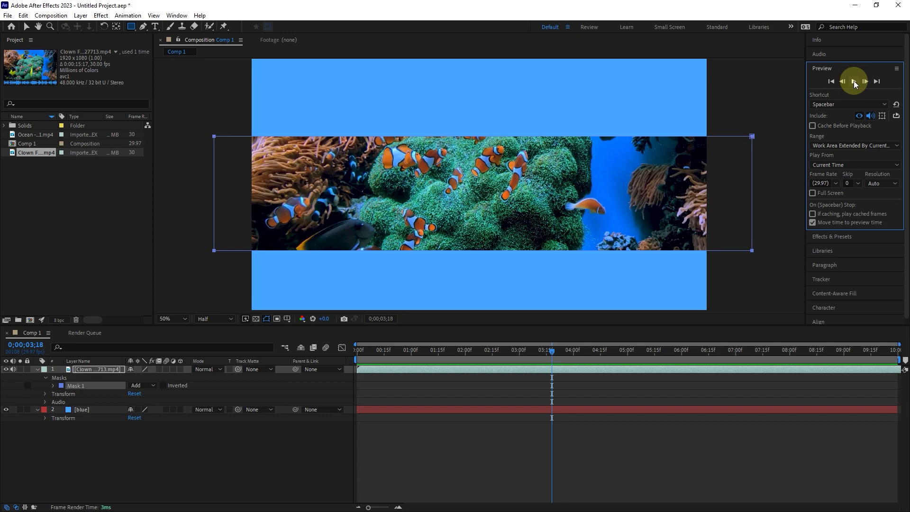
# - Replace the rectangular mask with an ellipse mask fitting the whole Clown layer
pyautogui.moveTo(541, 343); pyautogui.dragTo(337, 358)
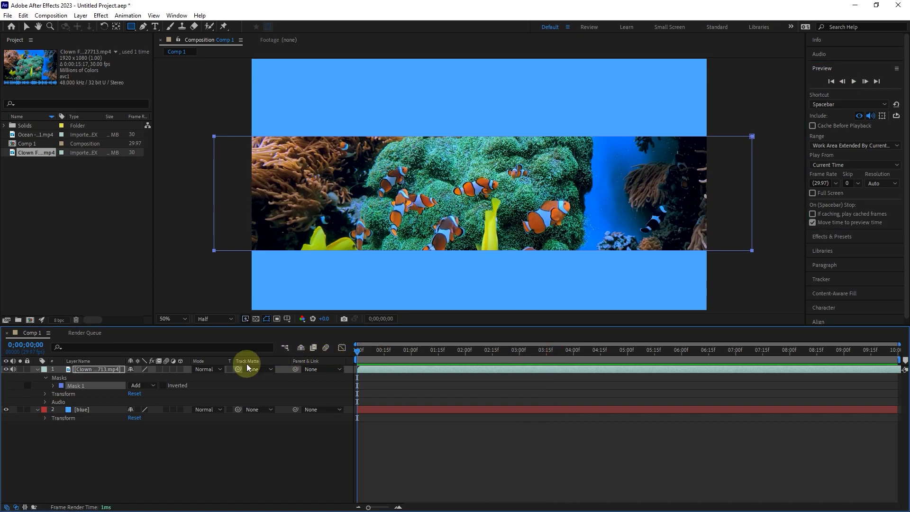
pyautogui.press('Delete')
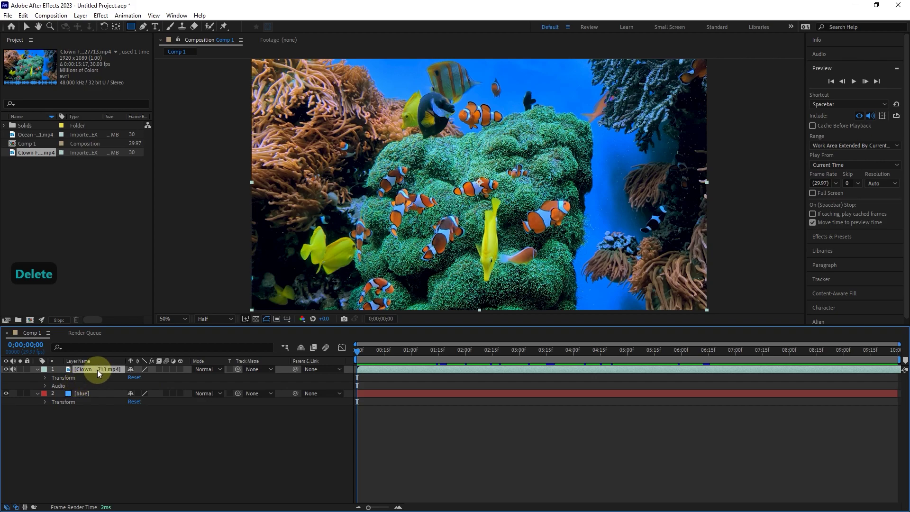
pyautogui.moveTo(131, 27); pyautogui.dragTo(175, 45)
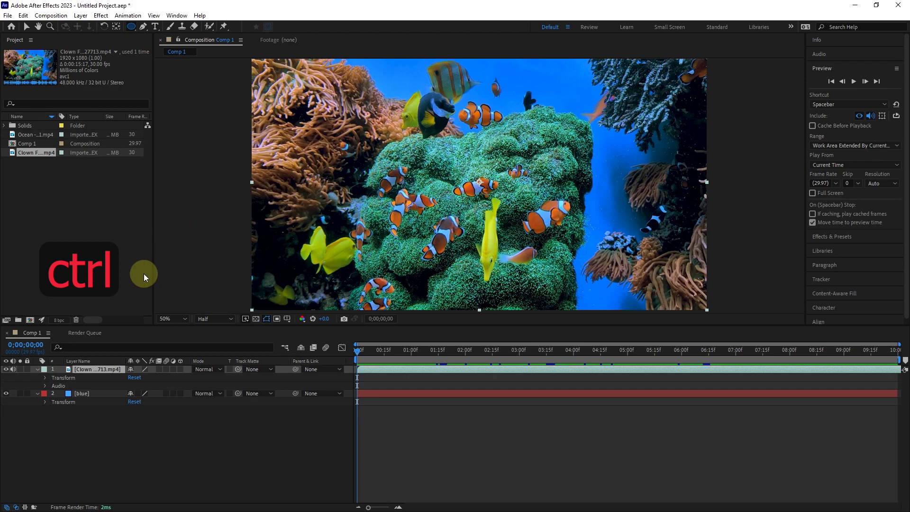
pyautogui.doubleClick(132, 27)
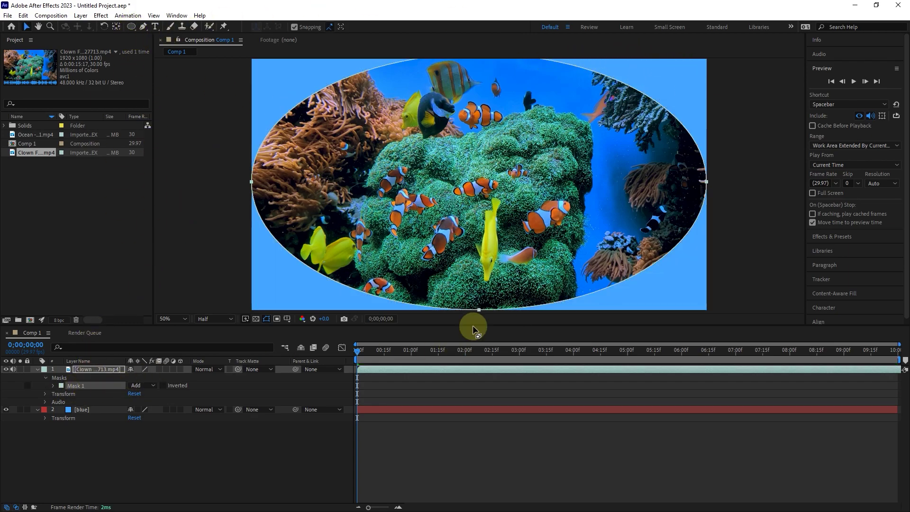
# - Preview the oval mask, return to the first frame, and delete it
pyautogui.click(854, 81)
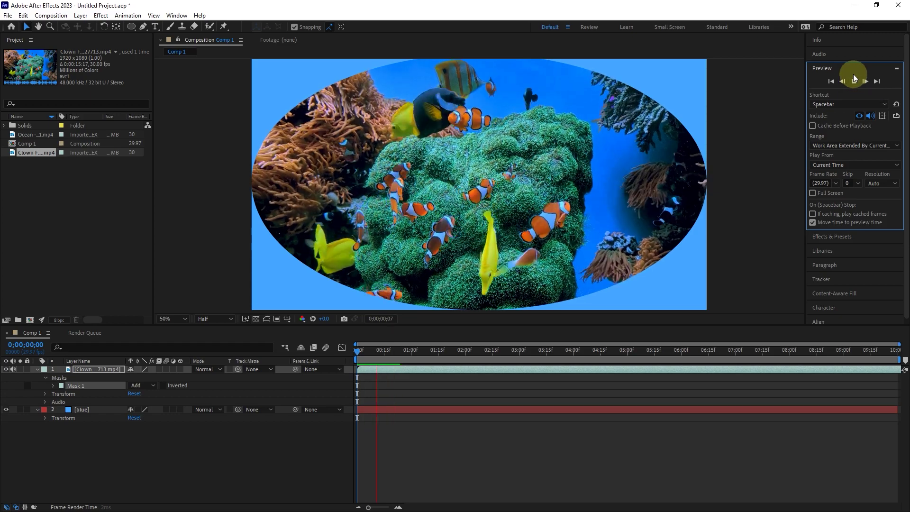
pyautogui.moveTo(456, 350); pyautogui.dragTo(335, 357)
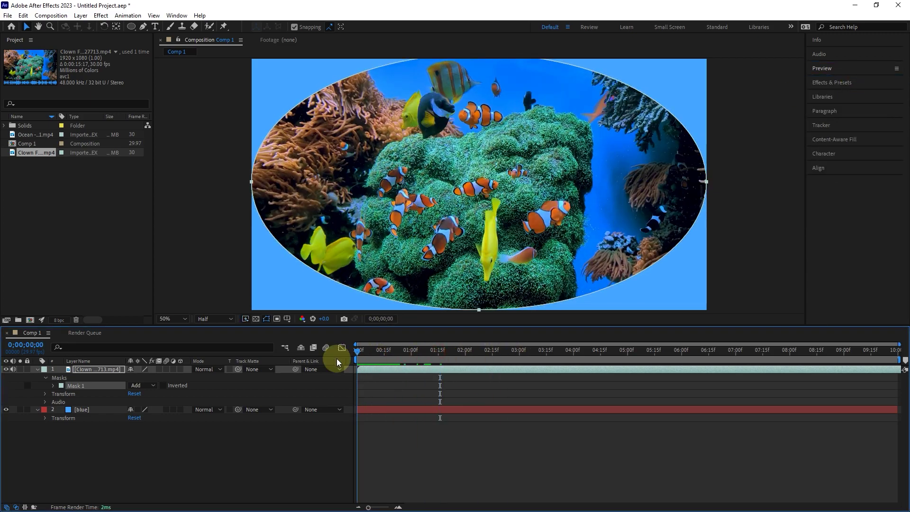
pyautogui.click(829, 67)
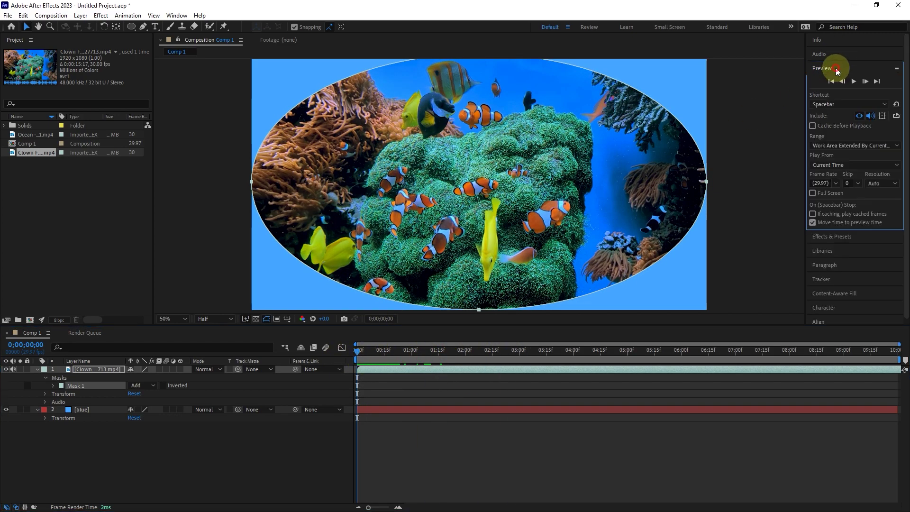
pyautogui.click(854, 81)
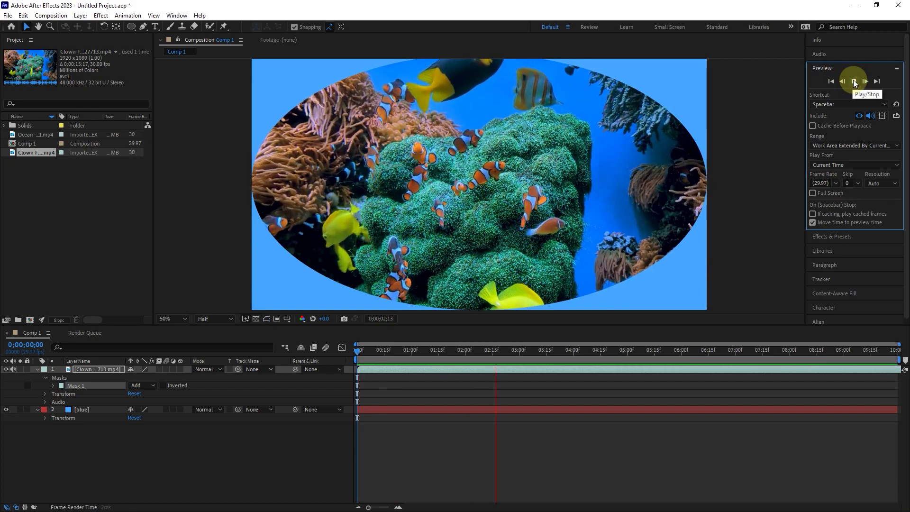
pyautogui.click(449, 315)
pyautogui.moveTo(436, 356); pyautogui.dragTo(353, 366)
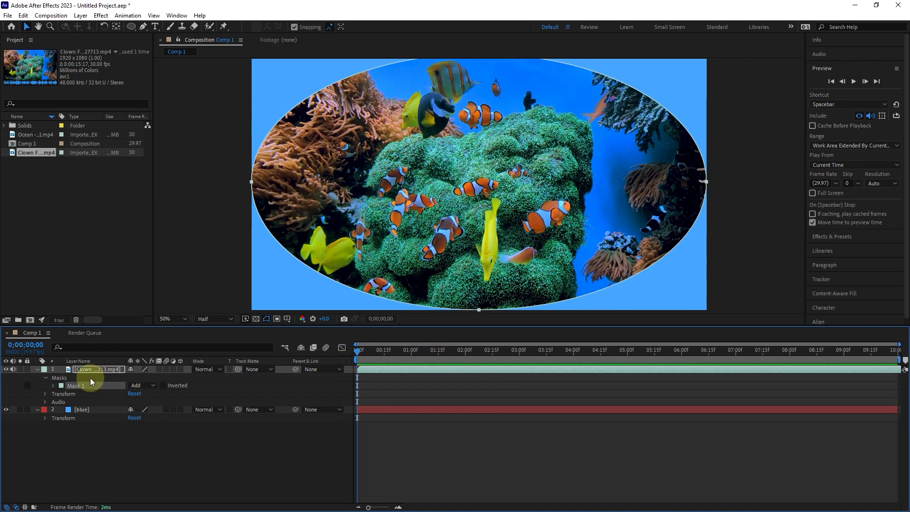
pyautogui.press('Delete')
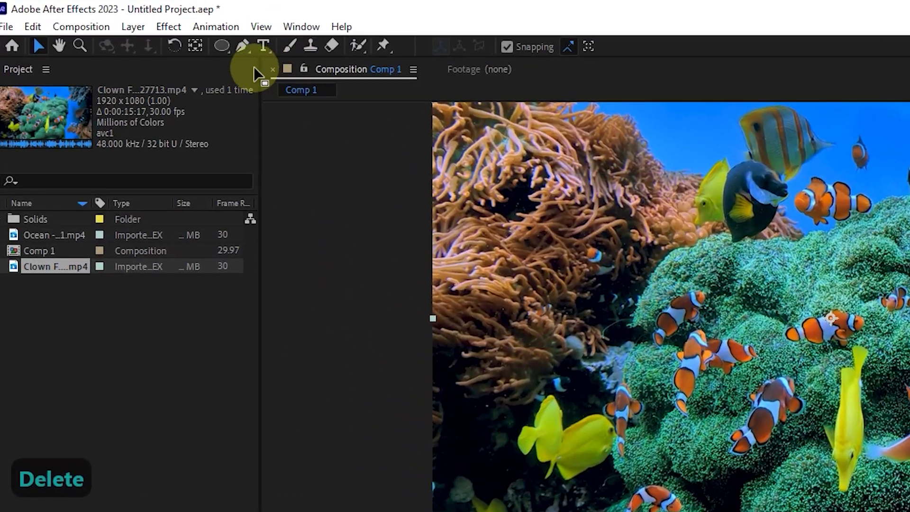
# - Draw a closed freeform Pen mask around the coral on the Clown layer
pyautogui.click(244, 46)
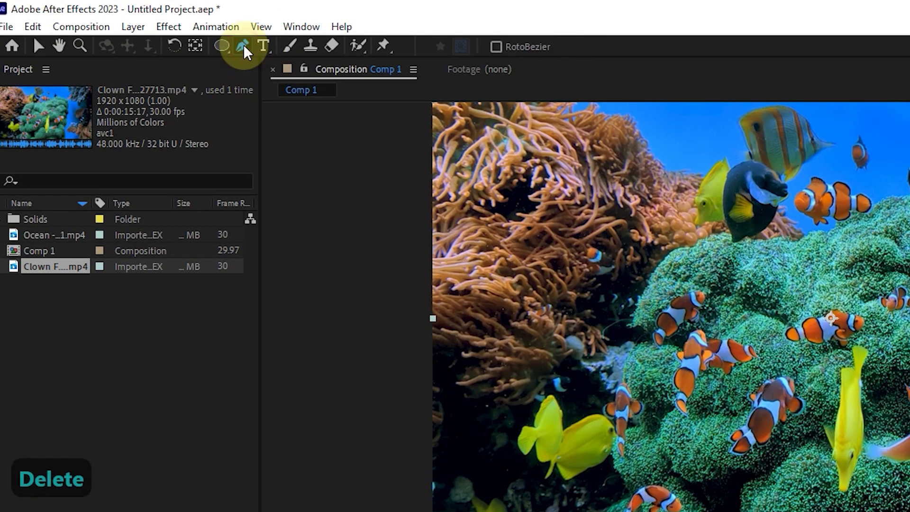
pyautogui.moveTo(242, 46); pyautogui.dragTo(308, 44)
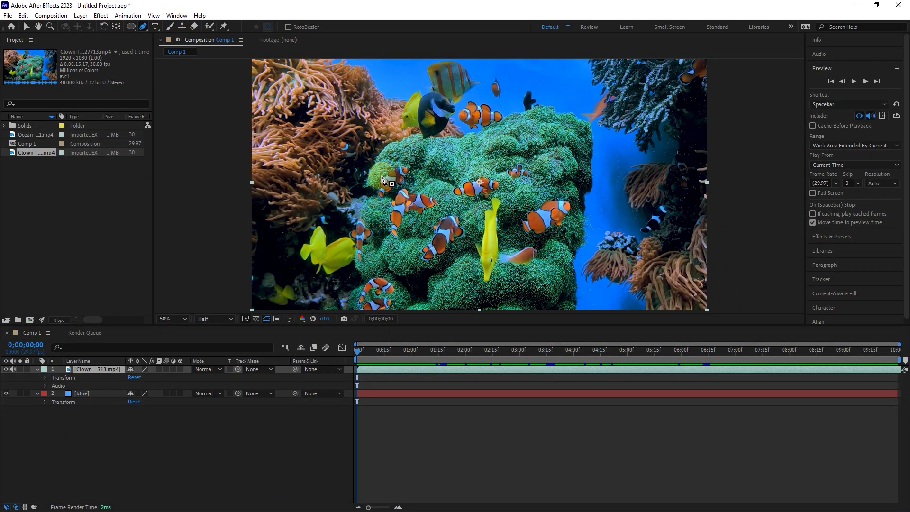
pyautogui.moveTo(383, 180); pyautogui.dragTo(413, 153)
pyautogui.click(434, 143)
pyautogui.click(516, 158)
pyautogui.moveTo(594, 211); pyautogui.dragTo(594, 221)
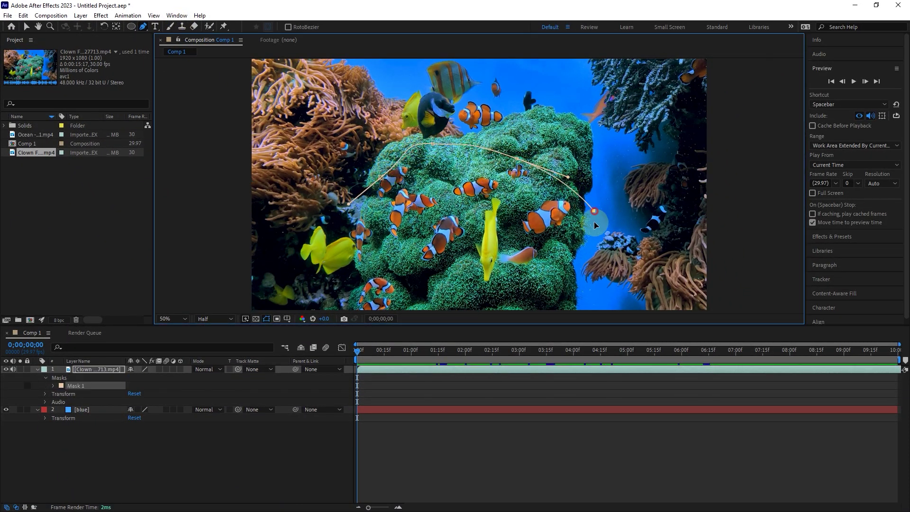
pyautogui.moveTo(521, 262); pyautogui.dragTo(470, 286)
pyautogui.click(401, 264)
pyautogui.click(365, 262)
pyautogui.click(333, 231)
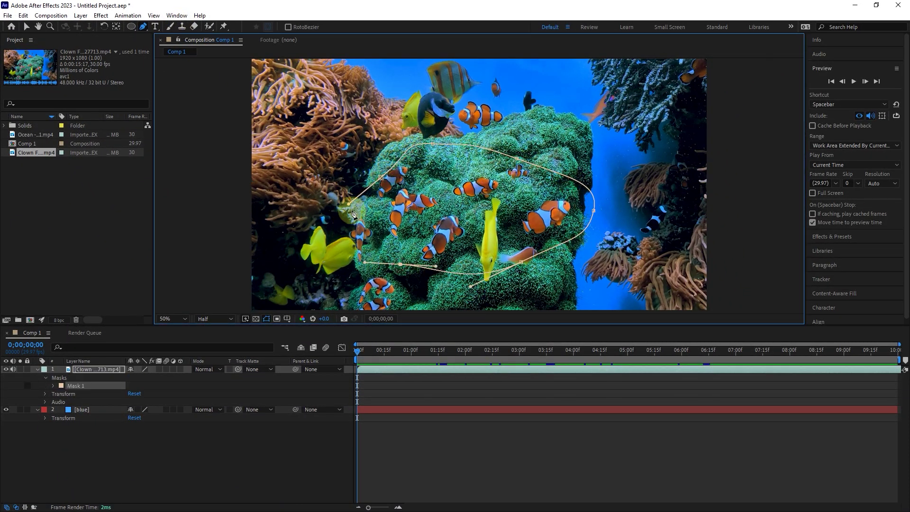
pyautogui.click(382, 179)
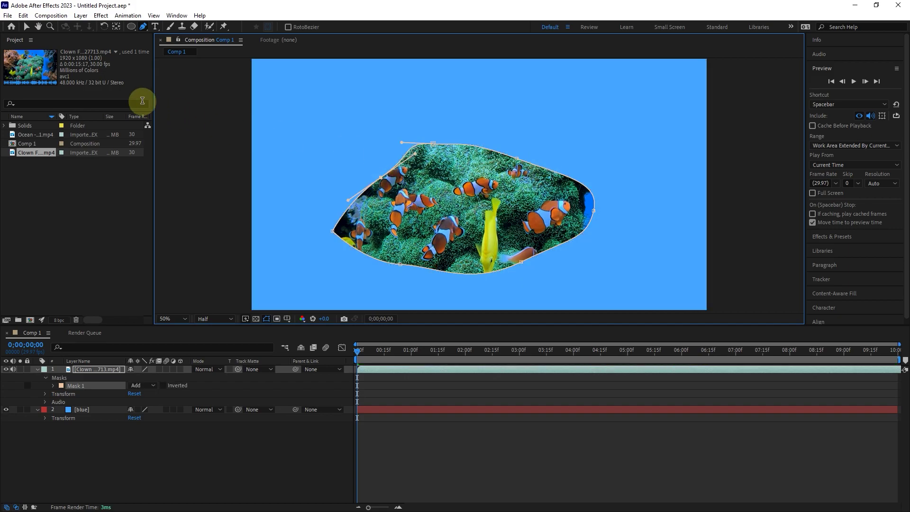
# - Pull the mask's first point up and left, then preview the clip
pyautogui.click(26, 27)
pyautogui.moveTo(382, 179); pyautogui.dragTo(348, 160)
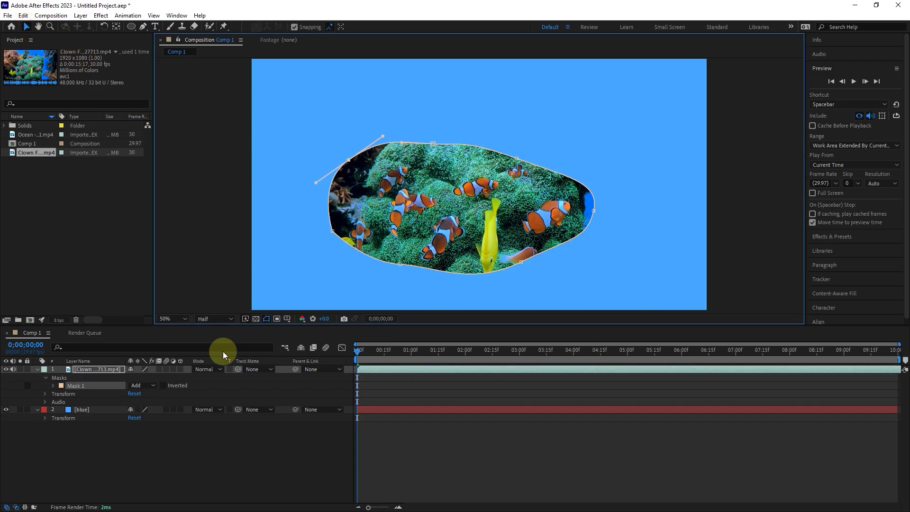
pyautogui.click(854, 81)
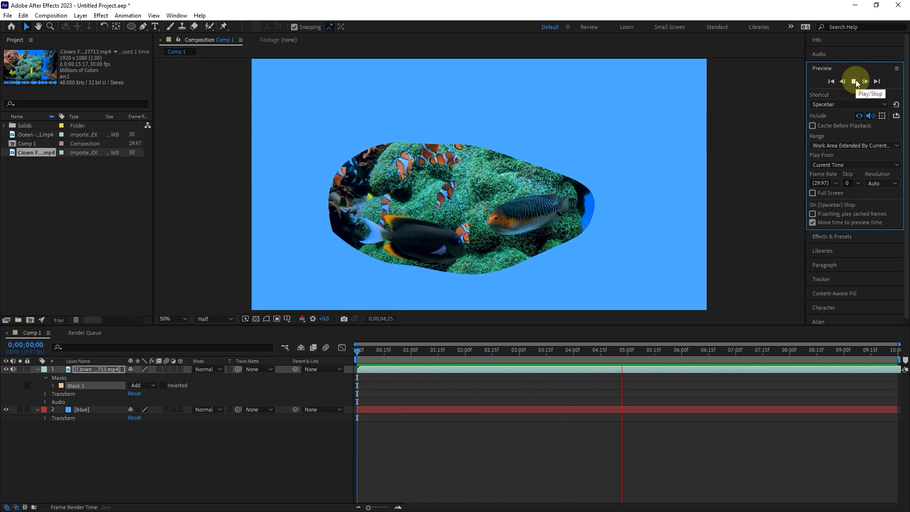
pyautogui.click(854, 81)
# - At the first frame, lock then unlock Mask 1 on the clownfish layer, then delete it
pyautogui.click(354, 356)
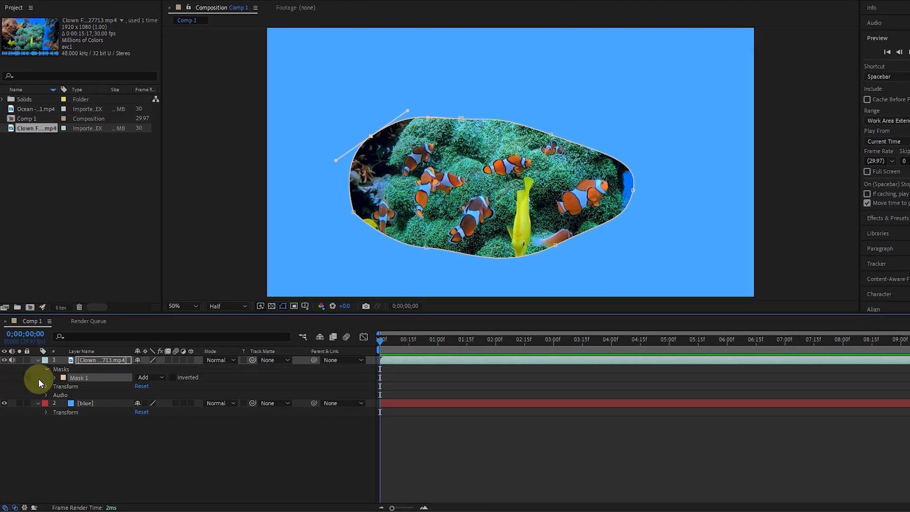
pyautogui.click(26, 385)
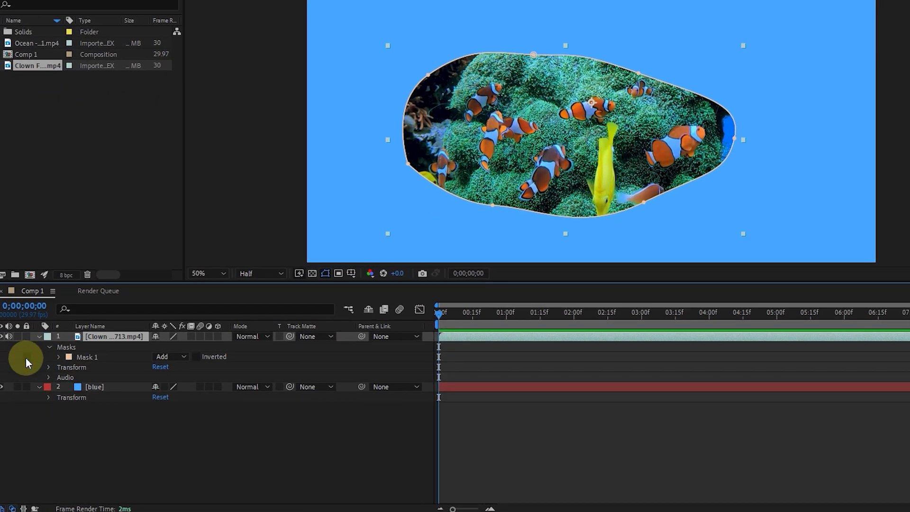
pyautogui.click(26, 357)
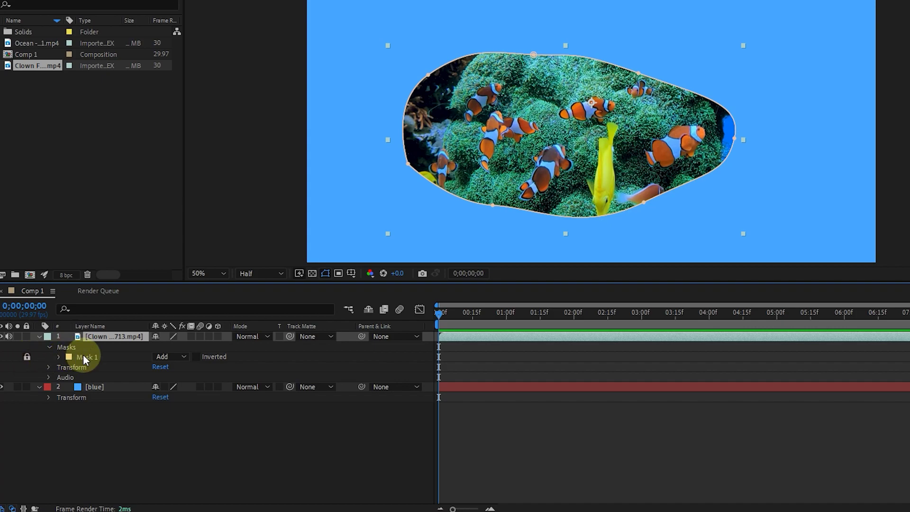
pyautogui.click(26, 357)
pyautogui.click(85, 361)
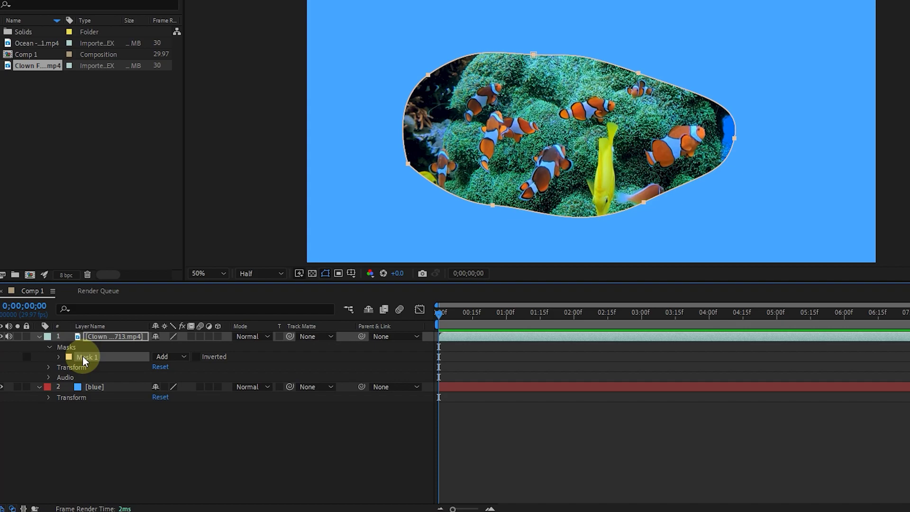
pyautogui.press('Delete')
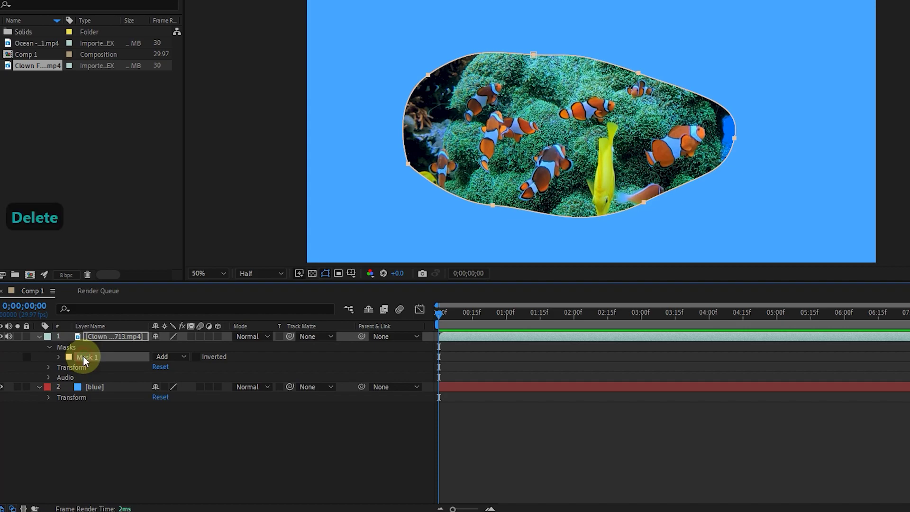